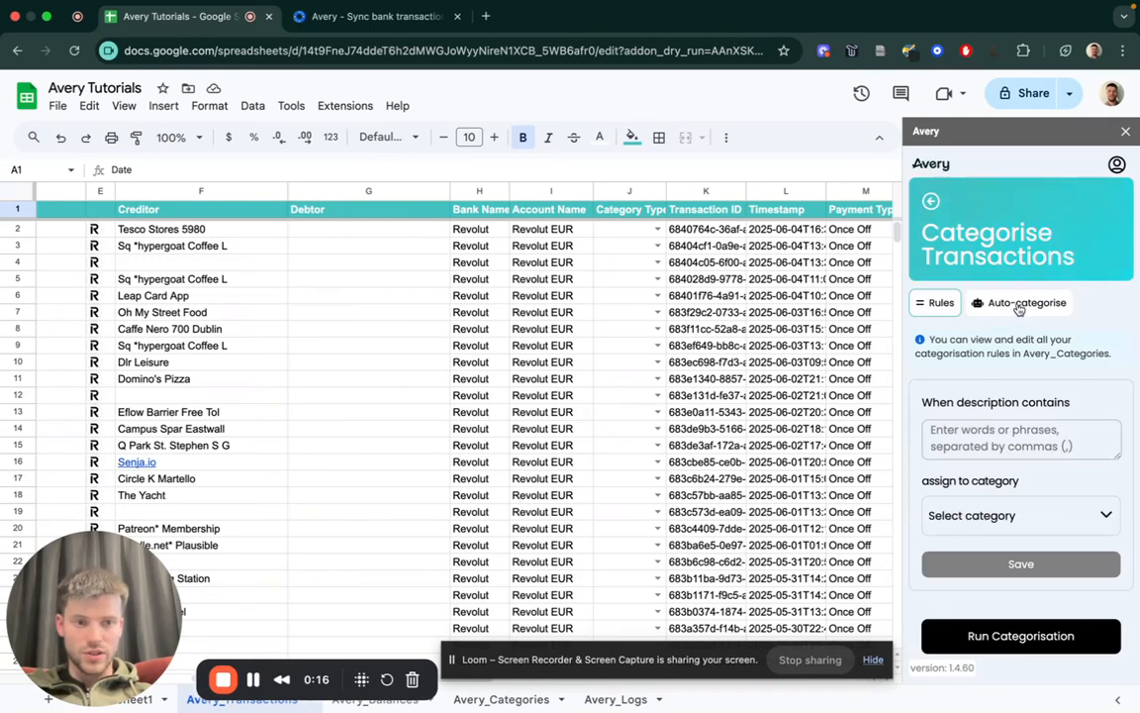
- Review the transaction columns and the category options offered in the Category Type column of the Avery_Transactions sheet
{"action": "left_click", "coordinate": [990, 308]}
{"action": "left_click", "coordinate": [943, 311]}
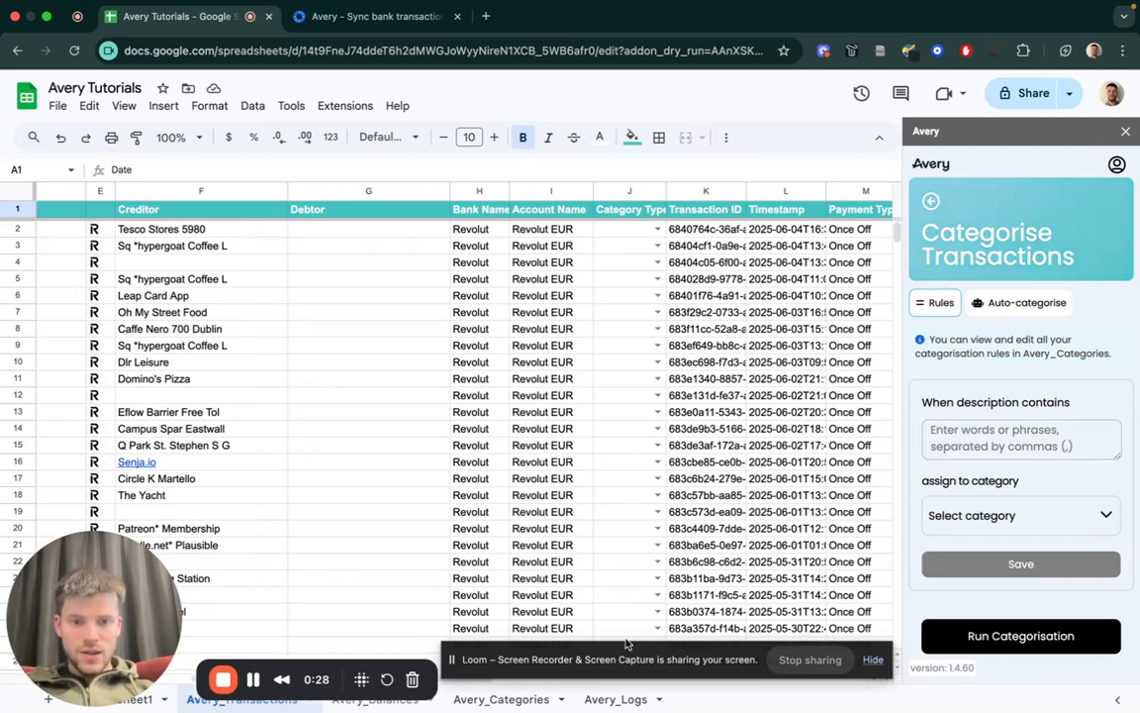
{"action": "scroll", "coordinate": [609, 554], "scroll_direction": "left", "scroll_amount": 5}
{"action": "scroll", "coordinate": [584, 395], "scroll_direction": "right", "scroll_amount": 7}
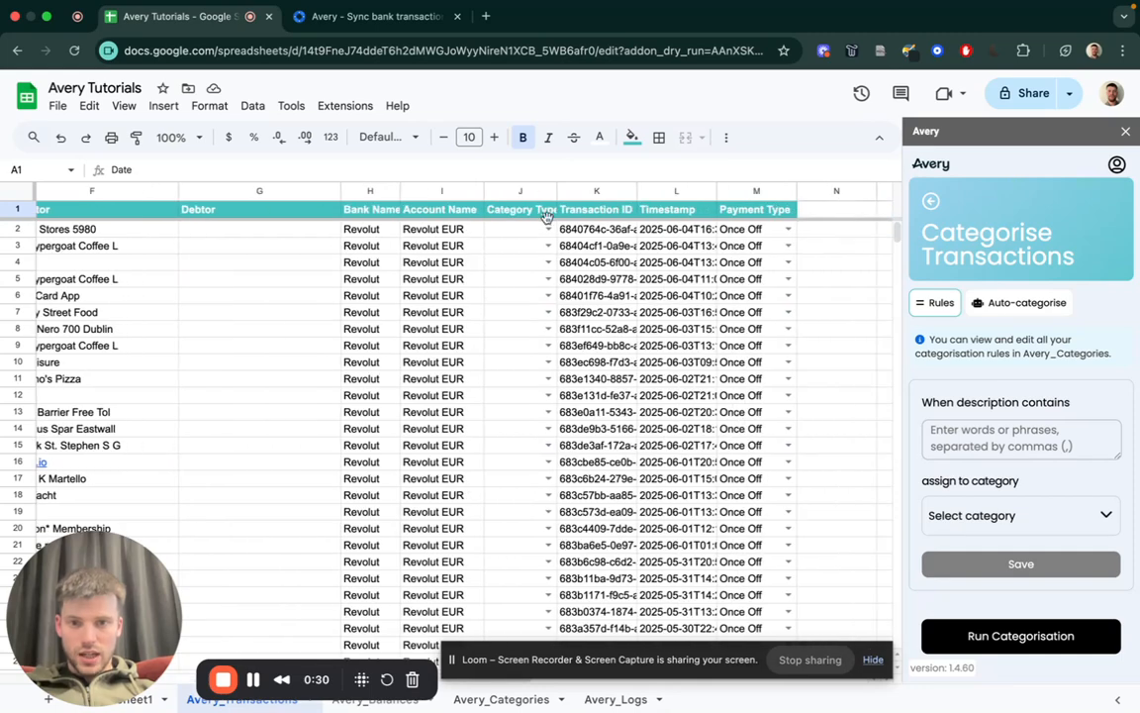
{"action": "left_click", "coordinate": [548, 229]}
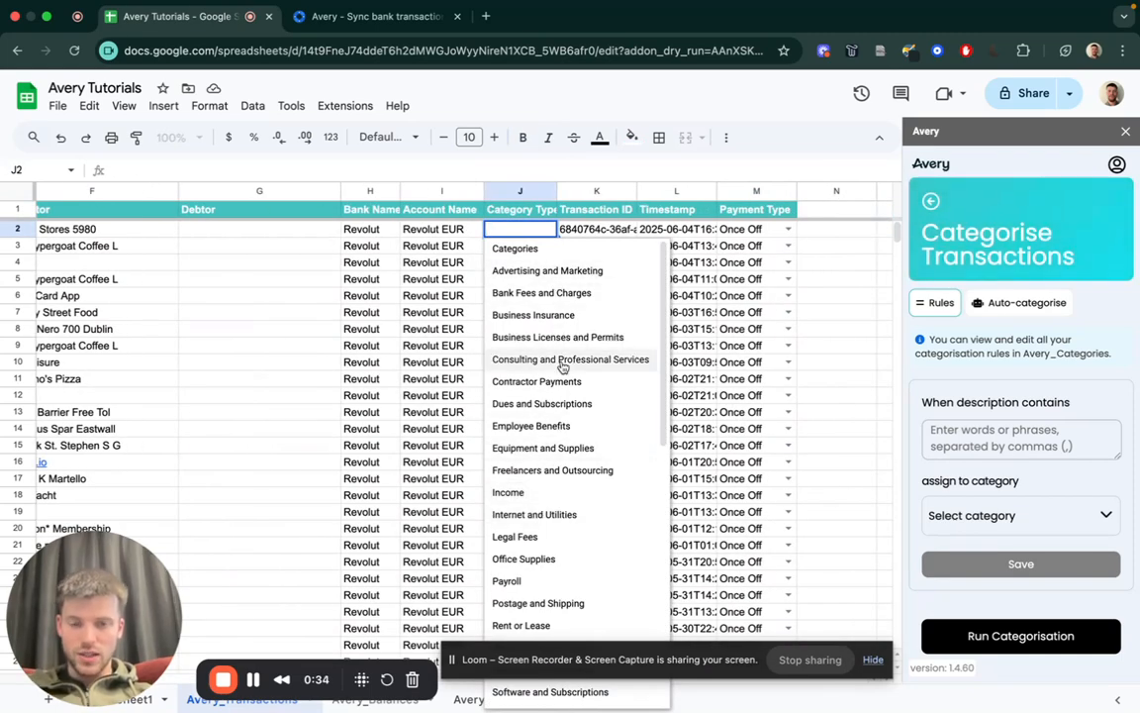
{"action": "left_click", "coordinate": [762, 345]}
{"action": "scroll", "coordinate": [549, 326], "scroll_direction": "left", "scroll_amount": 6}
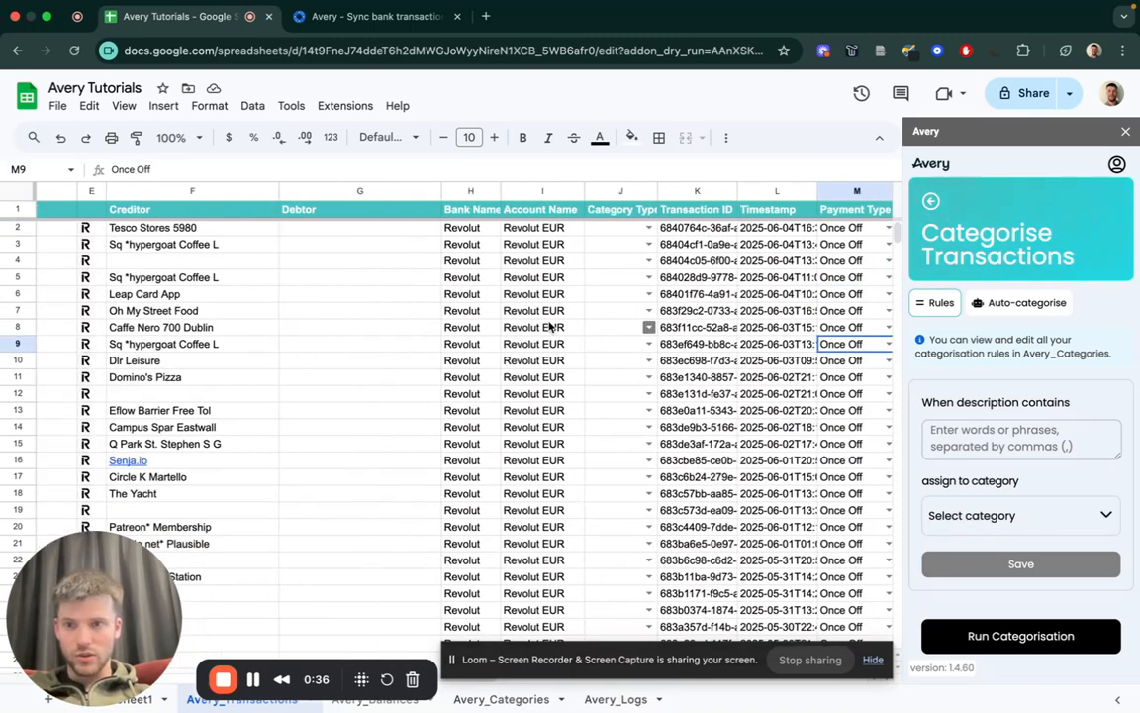
{"action": "scroll", "coordinate": [191, 247], "scroll_direction": "left", "scroll_amount": 3}
{"action": "scroll", "coordinate": [416, 299], "scroll_direction": "right", "scroll_amount": 5}
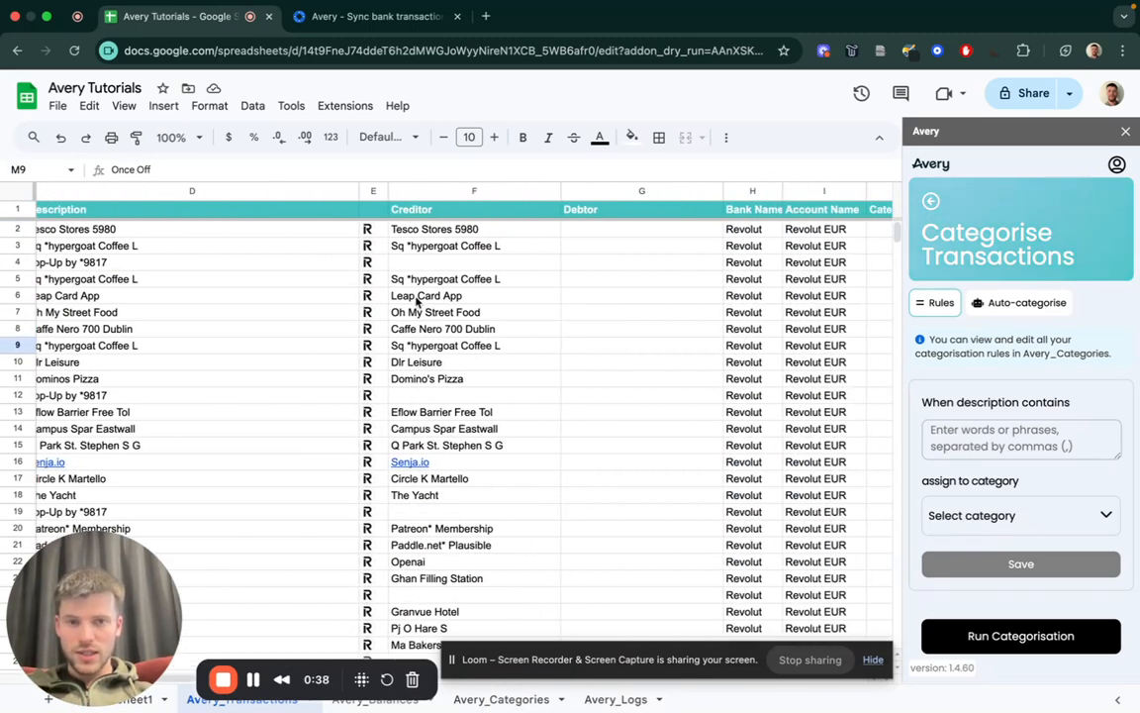
{"action": "left_click_drag", "start_coordinate": [650, 650], "coordinate": [582, 463]}
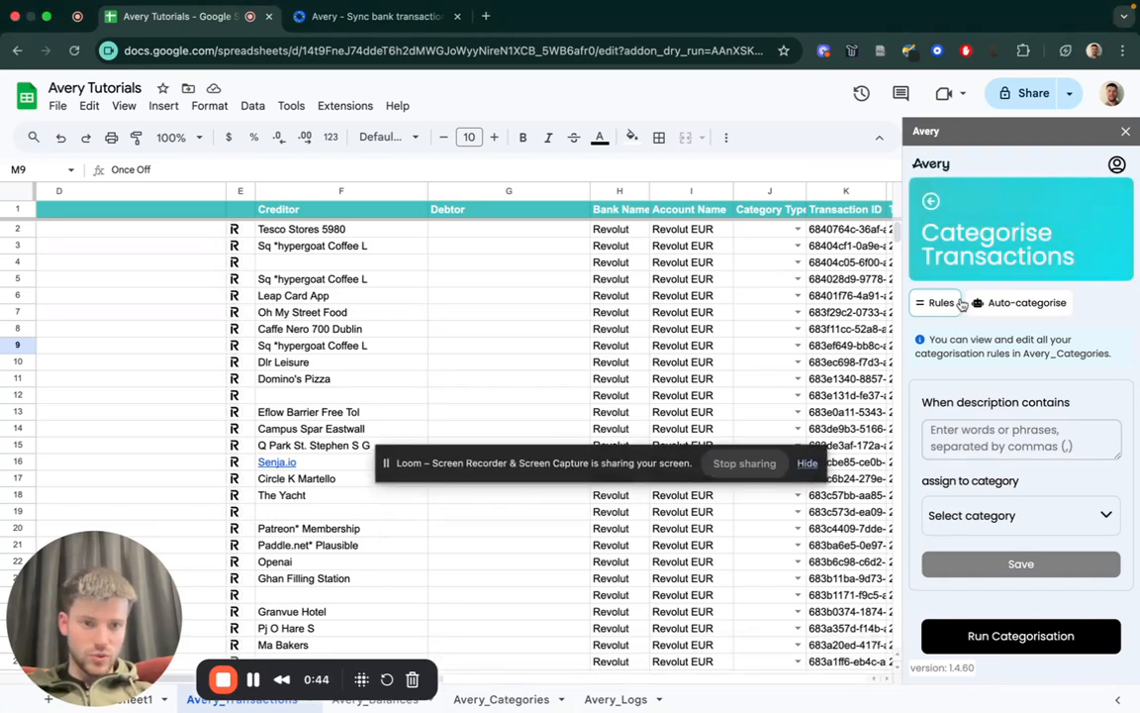
- Look through the categories that a new categorisation rule can be assigned to
{"action": "left_click", "coordinate": [990, 516]}
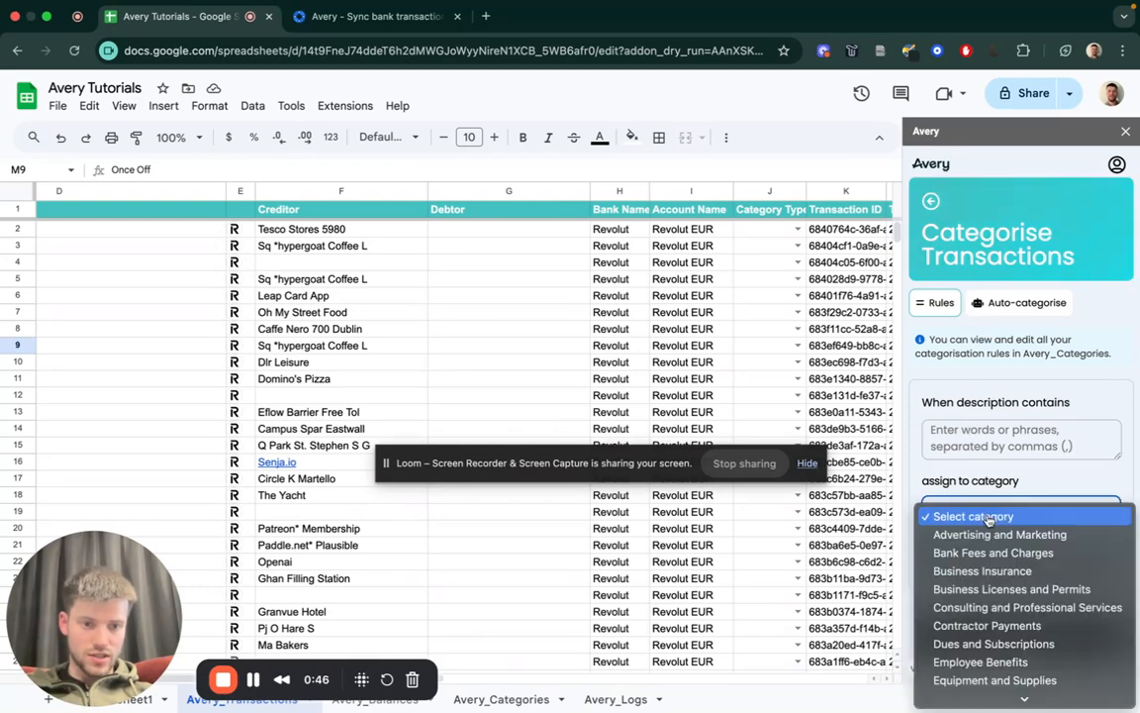
{"action": "left_click", "coordinate": [977, 391]}
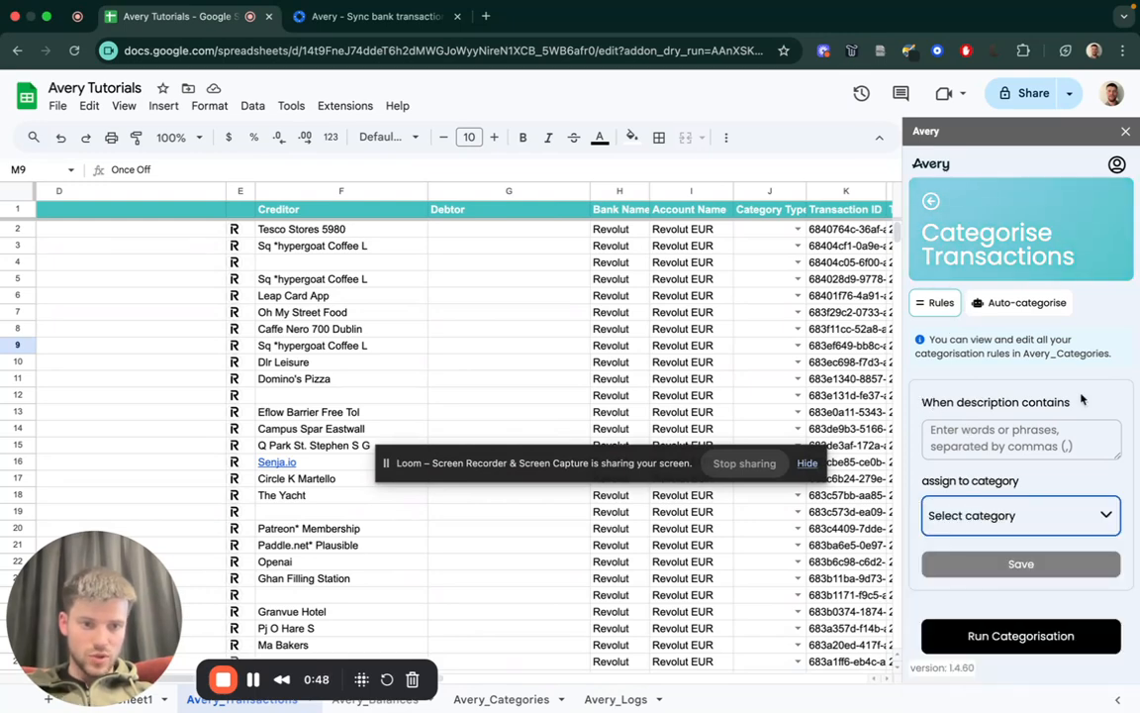
{"action": "left_click", "coordinate": [951, 437]}
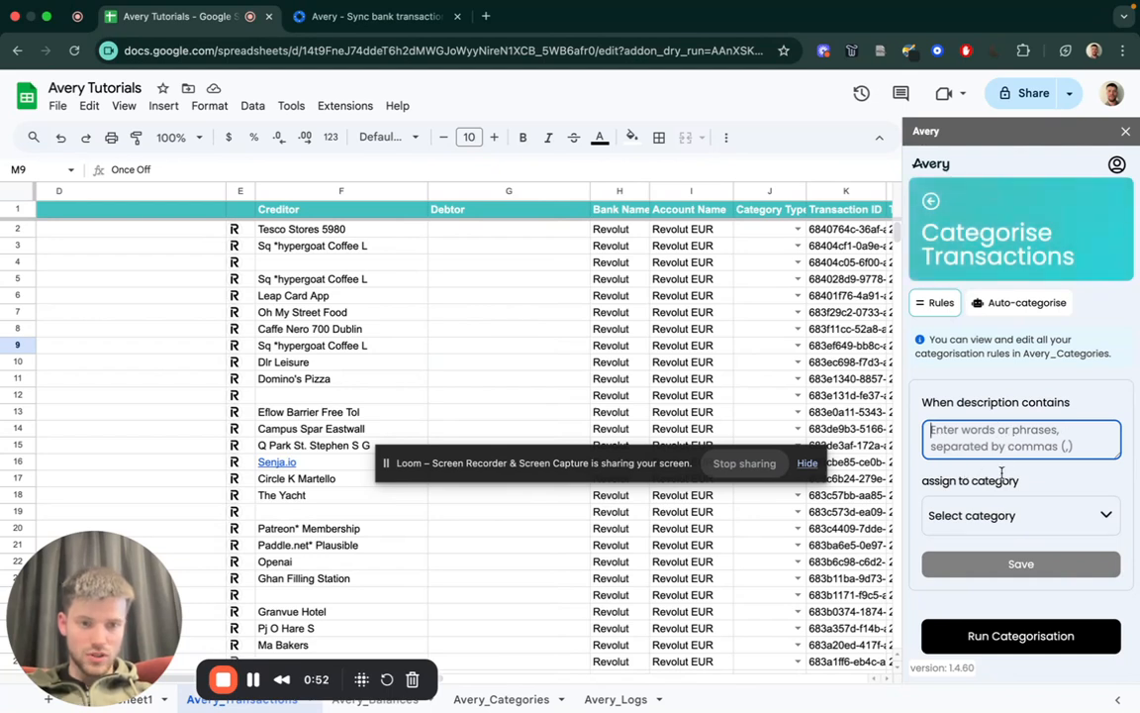
{"action": "left_click", "coordinate": [987, 522]}
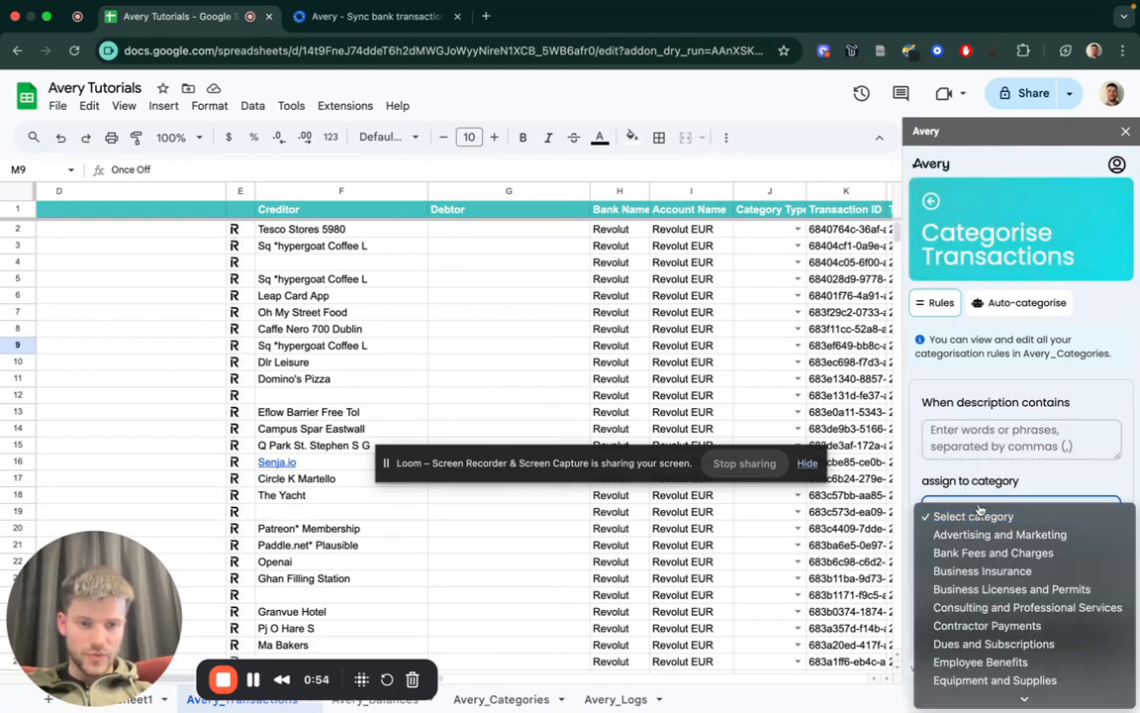
{"action": "scroll", "coordinate": [991, 631], "scroll_direction": "down", "scroll_amount": 3}
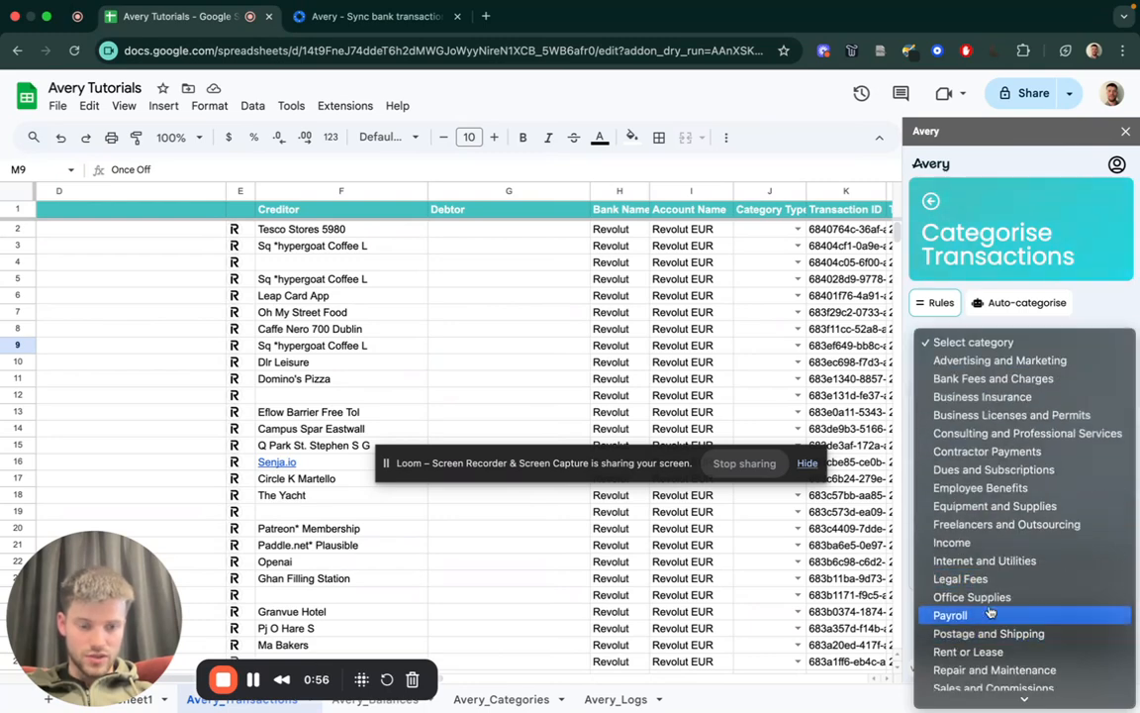
{"action": "left_click", "coordinate": [948, 342]}
- Copy the description text "Leap Card App" from row 6 of the transactions
{"action": "scroll", "coordinate": [693, 354], "scroll_direction": "left", "scroll_amount": 5}
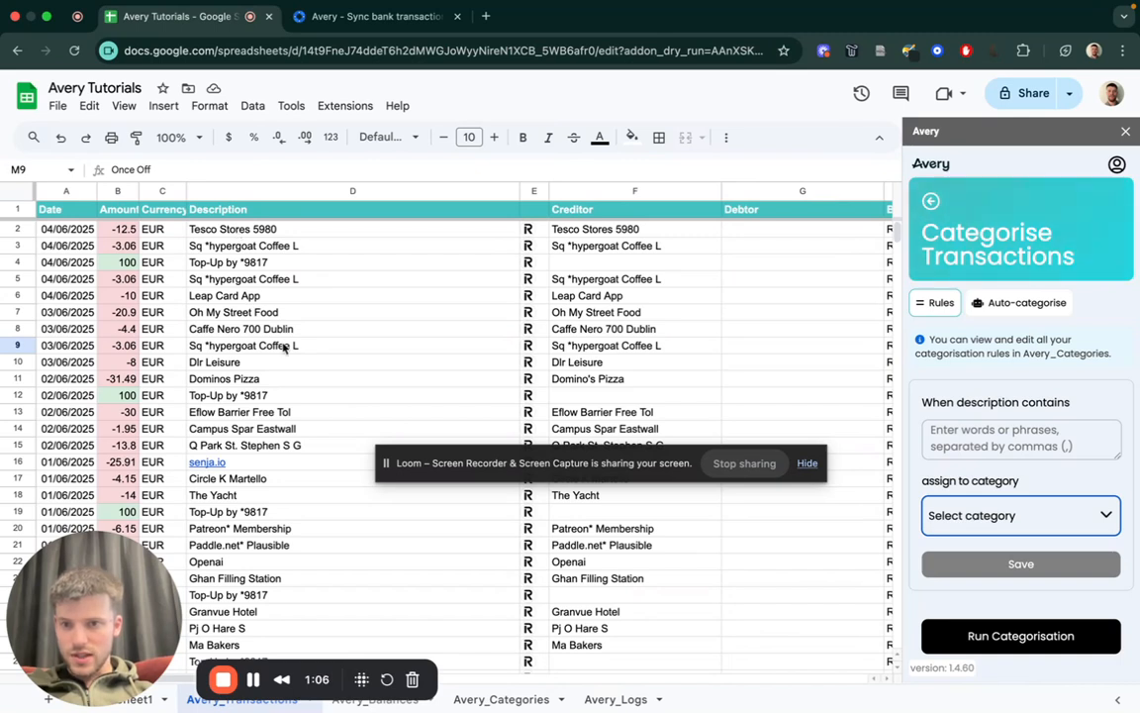
{"action": "left_click", "coordinate": [242, 301]}
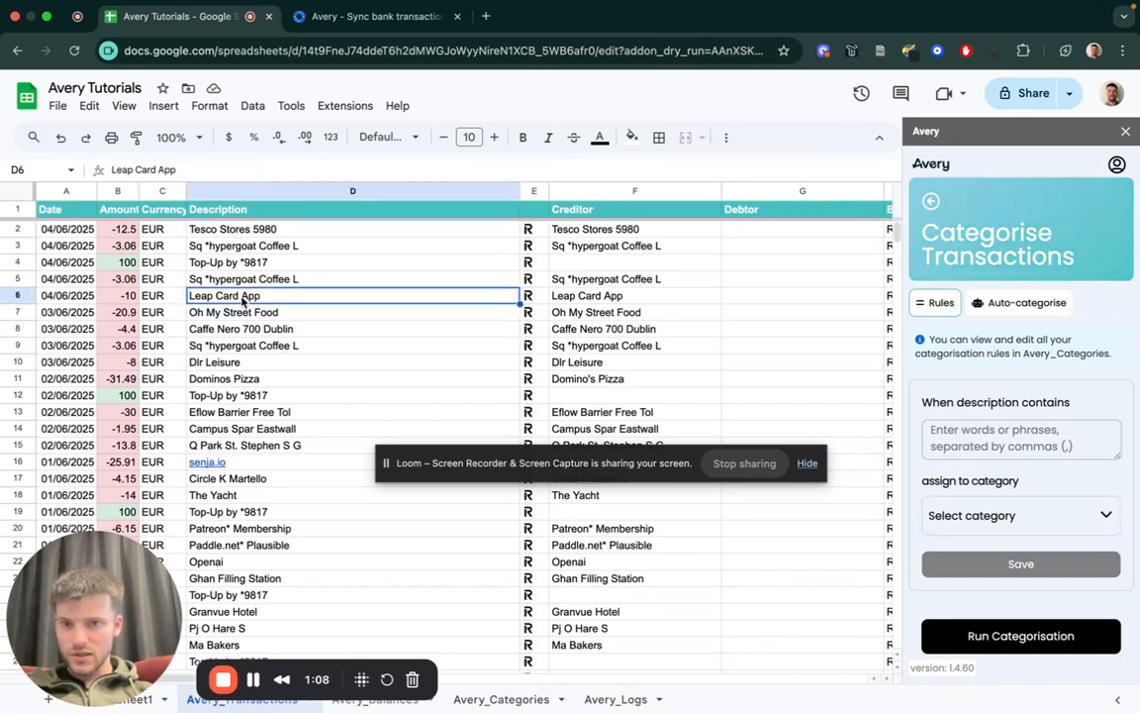
{"action": "double_click", "coordinate": [258, 297]}
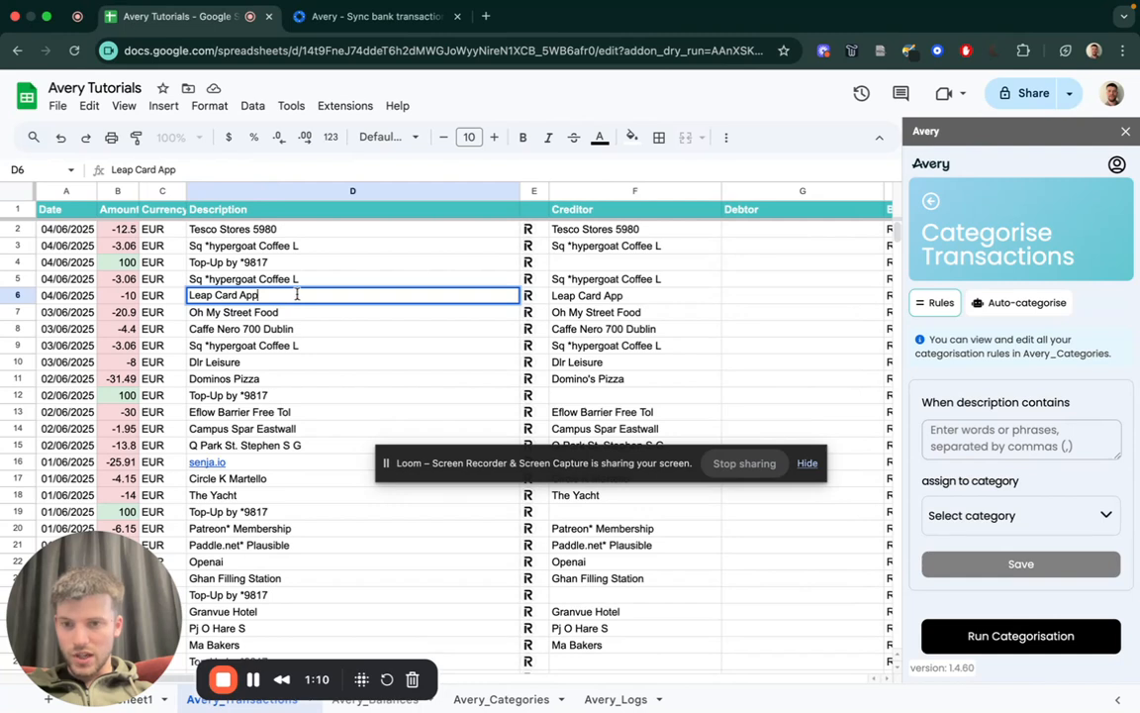
{"action": "left_click", "coordinate": [261, 331]}
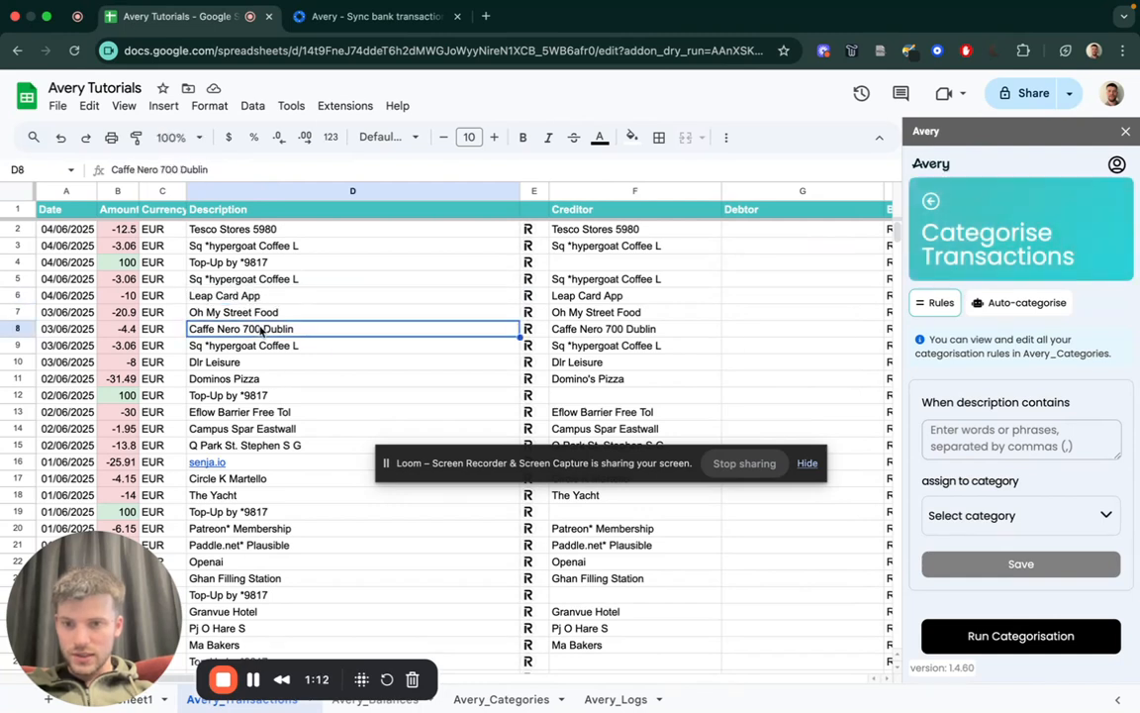
{"action": "double_click", "coordinate": [262, 297]}
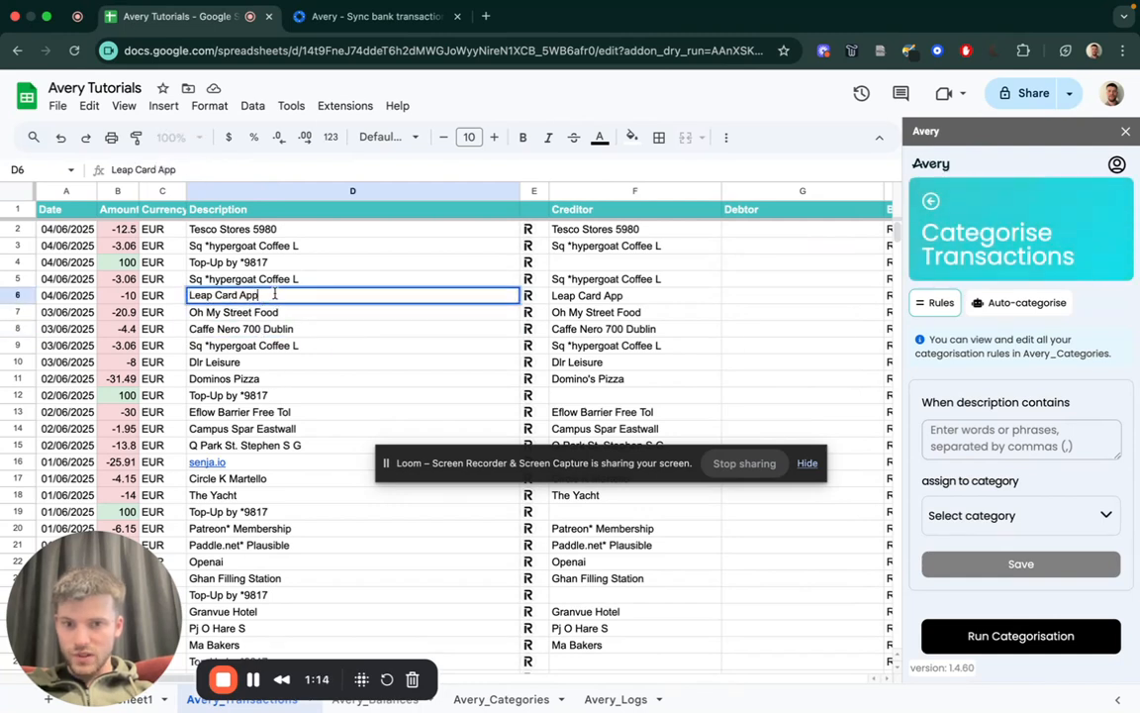
{"action": "left_click_drag", "start_coordinate": [275, 294], "coordinate": [192, 295]}
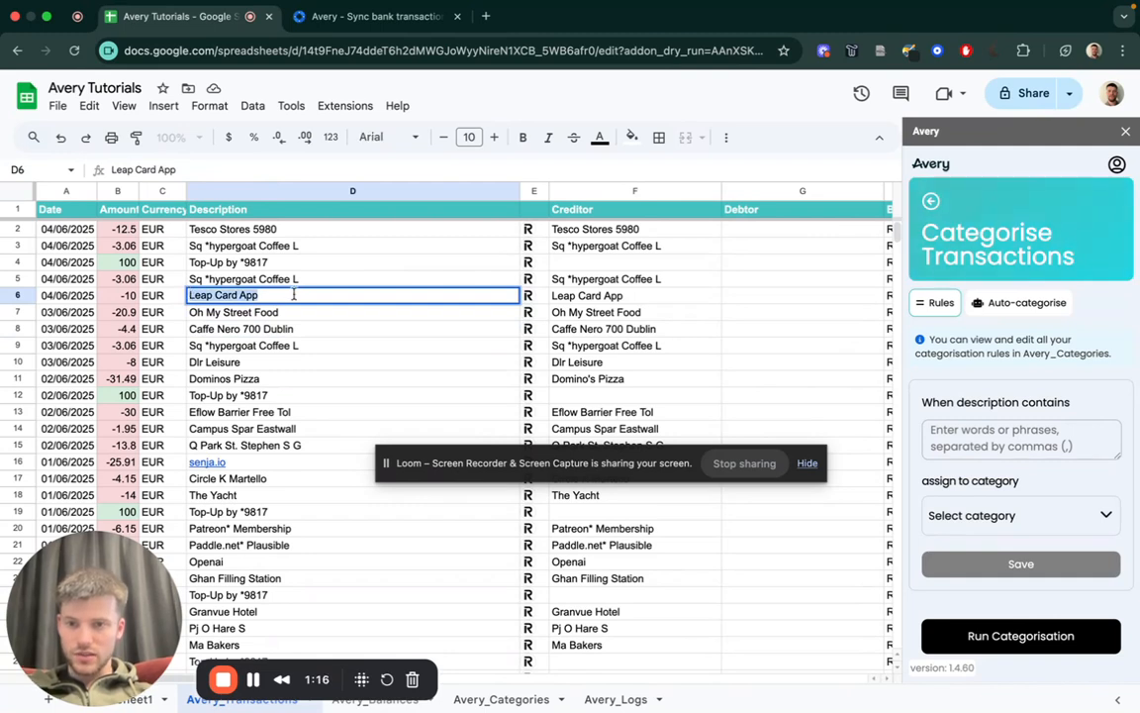
{"action": "left_click", "coordinate": [300, 345]}
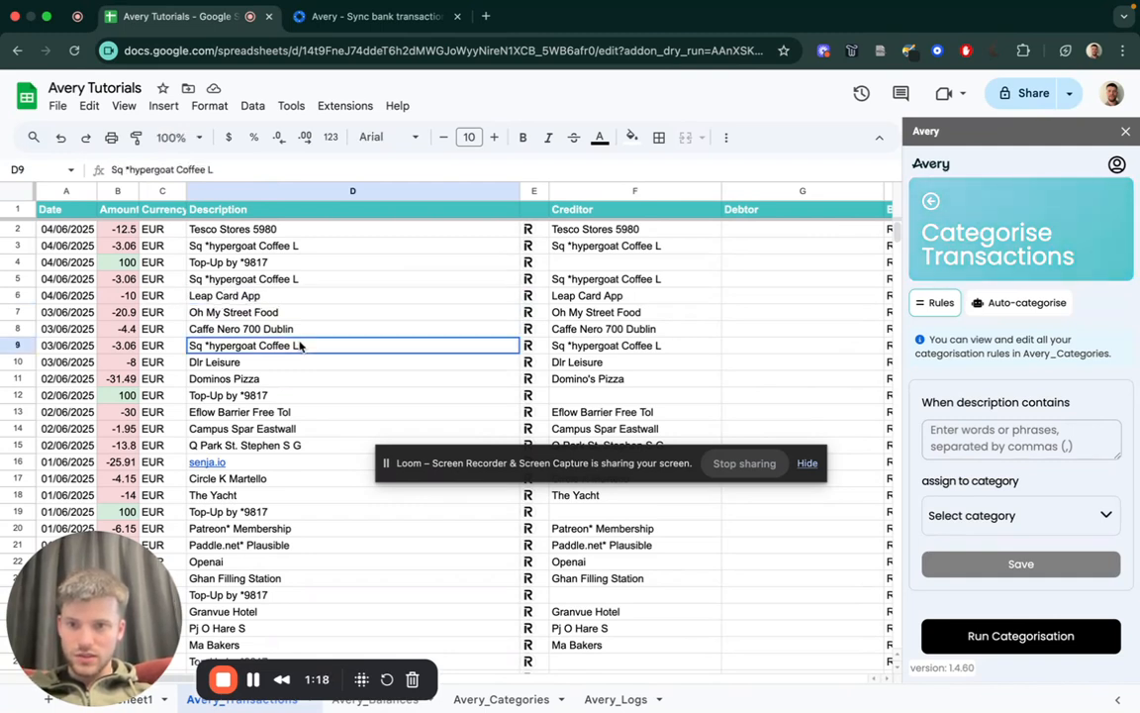
{"action": "double_click", "coordinate": [277, 299]}
{"action": "left_click_drag", "start_coordinate": [305, 295], "coordinate": [140, 296]}
{"action": "key", "text": "super+c"}
{"action": "left_click", "coordinate": [311, 345]}
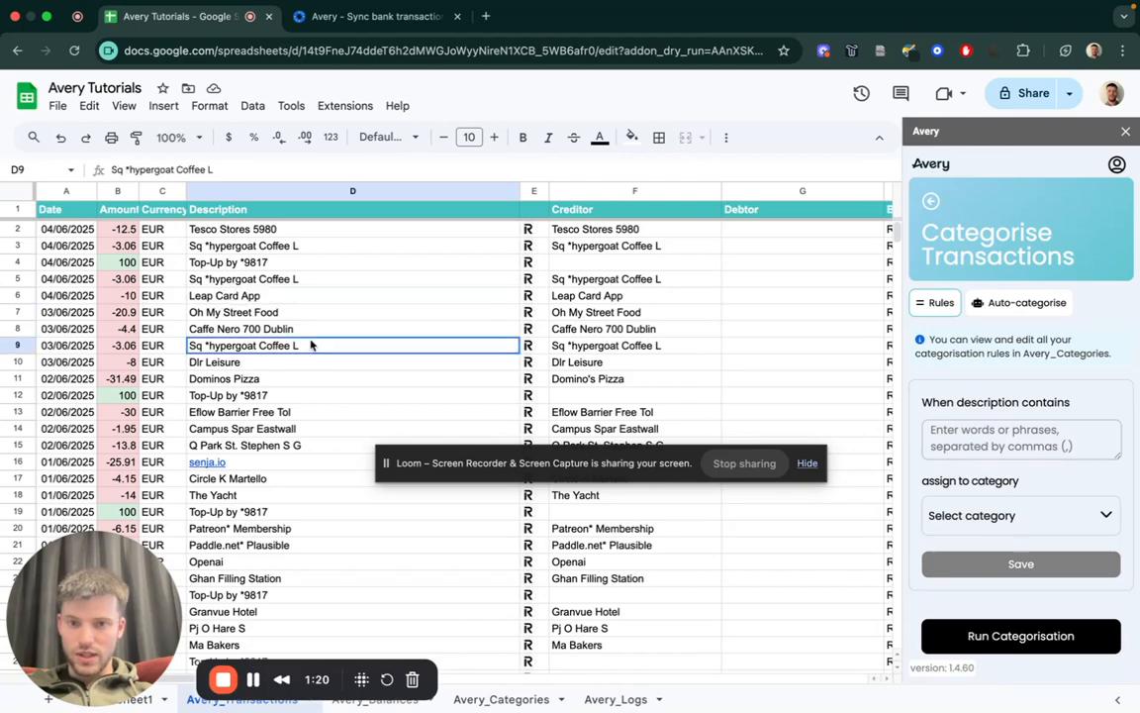
{"action": "left_click", "coordinate": [377, 301]}
- Fill in the new rule's description condition with the copied text, shortened to "Leap Card"
{"action": "scroll", "coordinate": [376, 303], "scroll_direction": "right", "scroll_amount": 10}
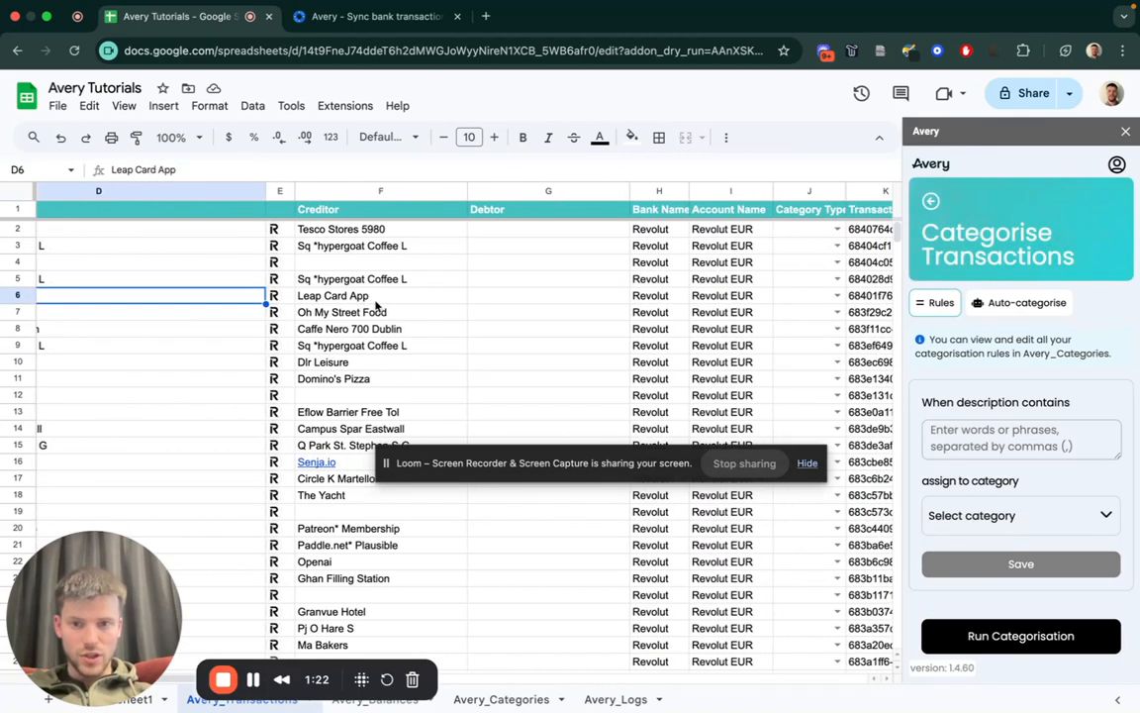
{"action": "scroll", "coordinate": [376, 306], "scroll_direction": "right", "scroll_amount": 3}
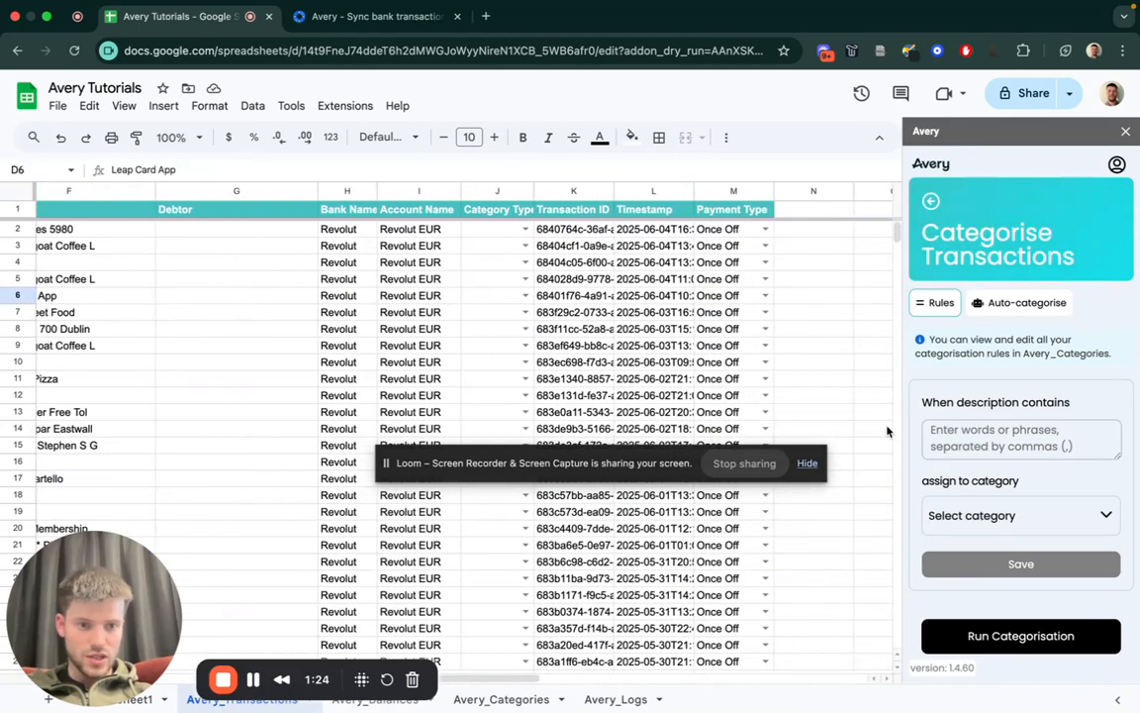
{"action": "left_click", "coordinate": [937, 429]}
{"action": "key", "text": "super+v"}
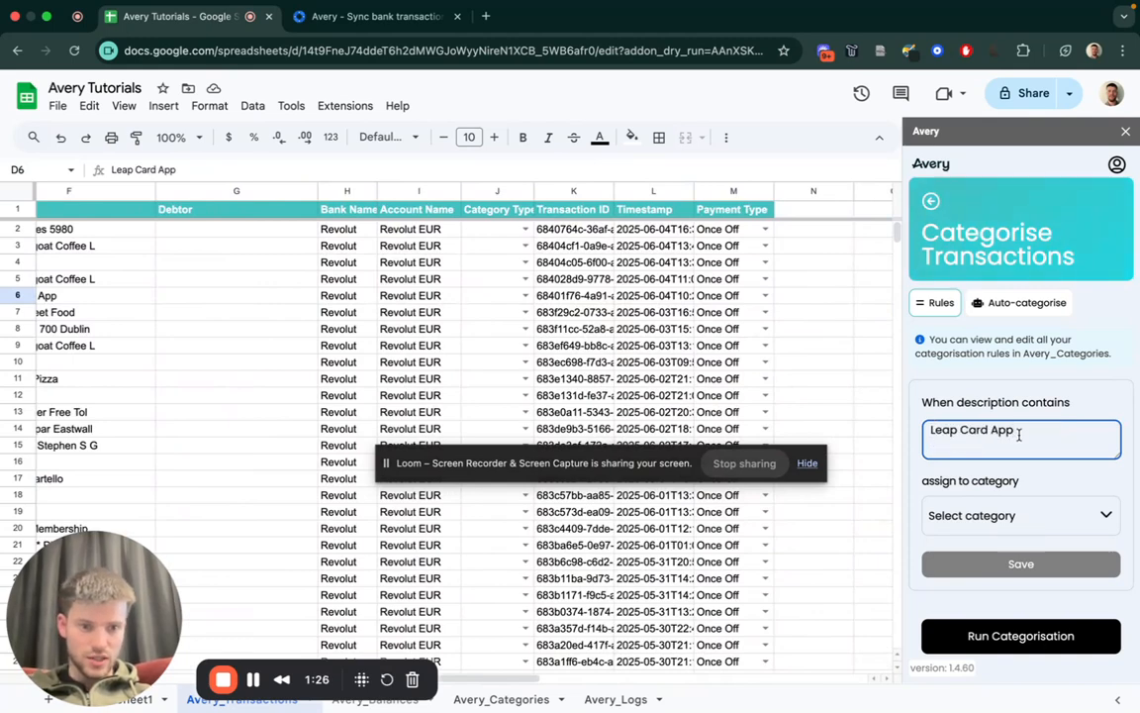
{"action": "left_click_drag", "start_coordinate": [1020, 433], "coordinate": [969, 431]}
{"action": "key", "text": "BackSpace"}
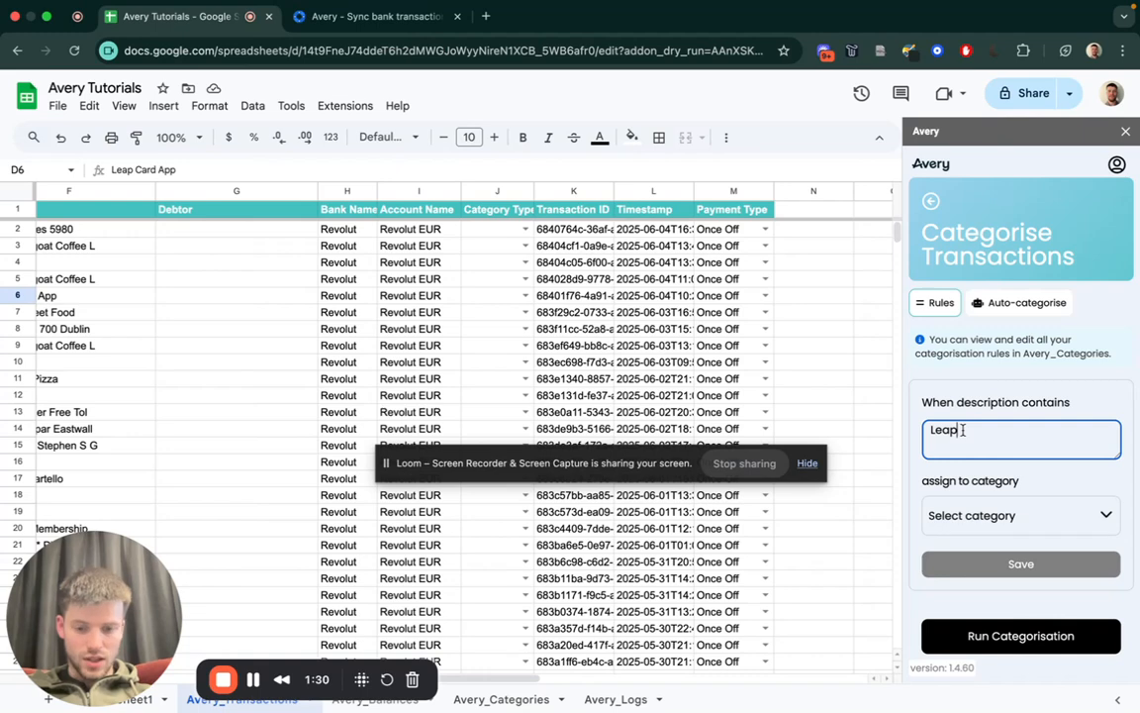
{"action": "type", "text": "ard"}
- Assign the "Leap Card" rule to the Transportation category and save it
{"action": "left_click", "coordinate": [1020, 514]}
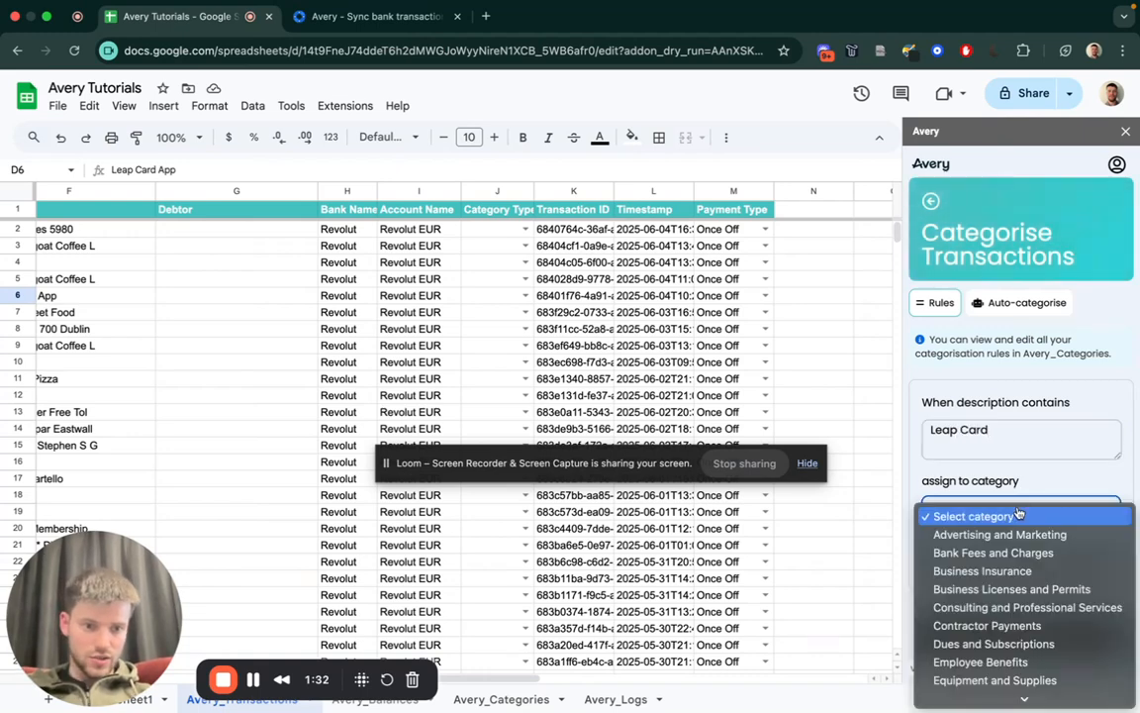
{"action": "scroll", "coordinate": [1010, 646], "scroll_direction": "down", "scroll_amount": 10}
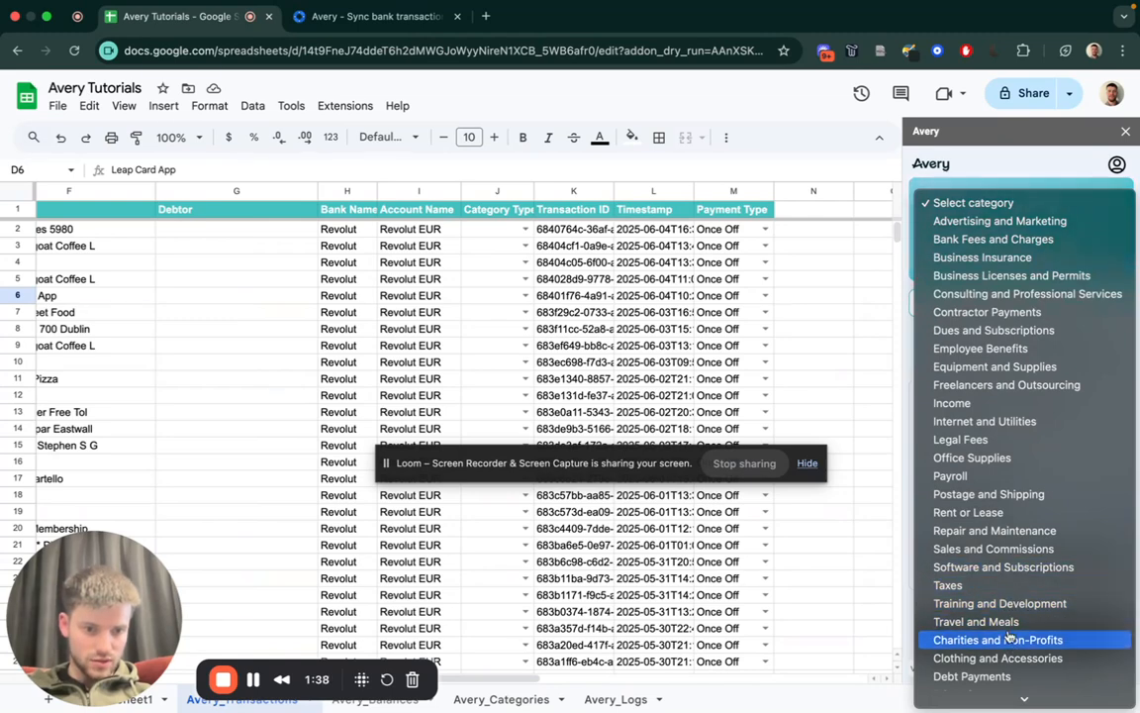
{"action": "scroll", "coordinate": [1008, 645], "scroll_direction": "down", "scroll_amount": 5}
{"action": "scroll", "coordinate": [1010, 655], "scroll_direction": "down", "scroll_amount": 5}
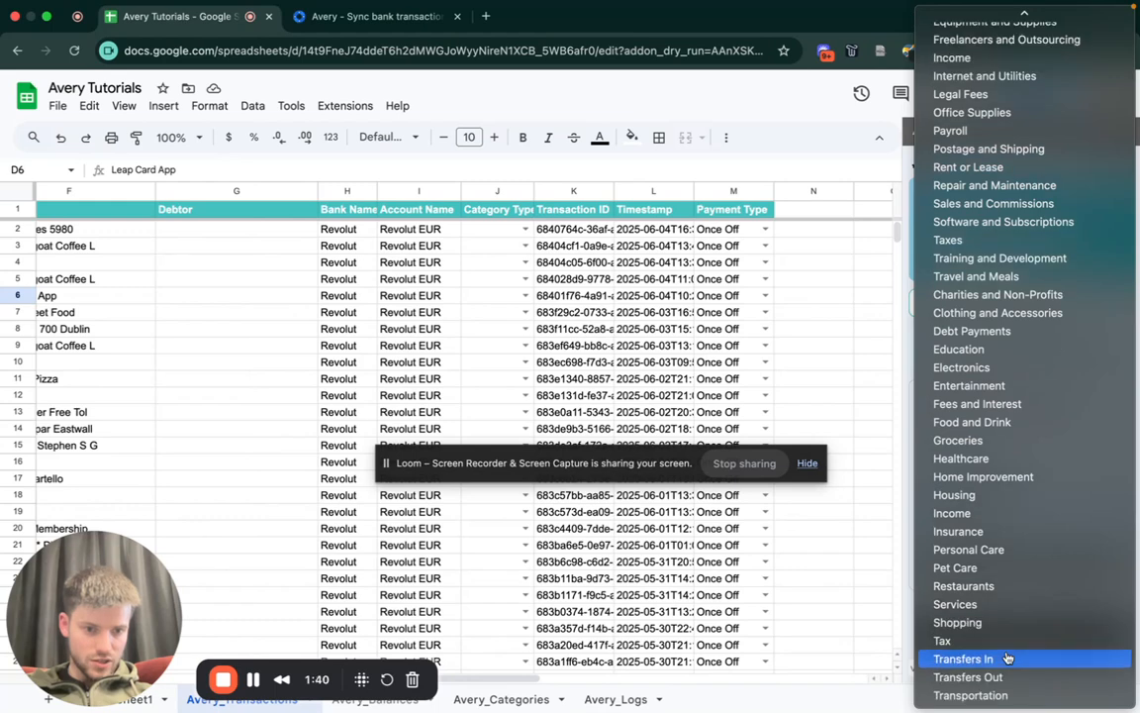
{"action": "left_click", "coordinate": [994, 696]}
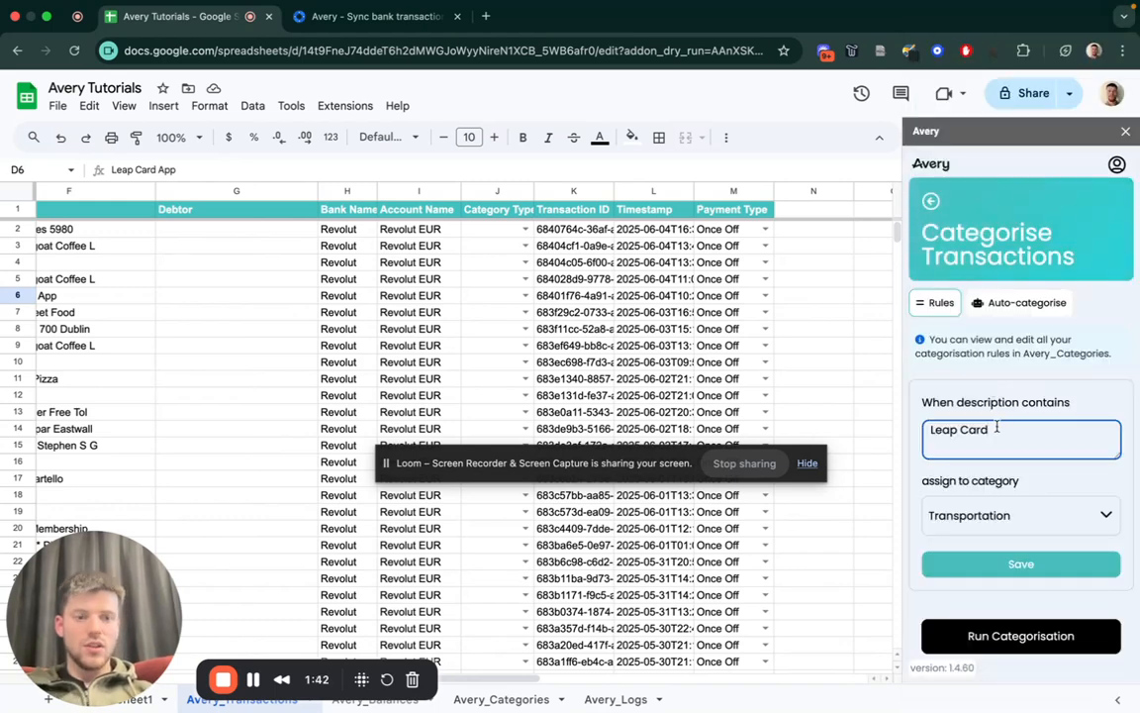
{"action": "left_click", "coordinate": [1002, 564]}
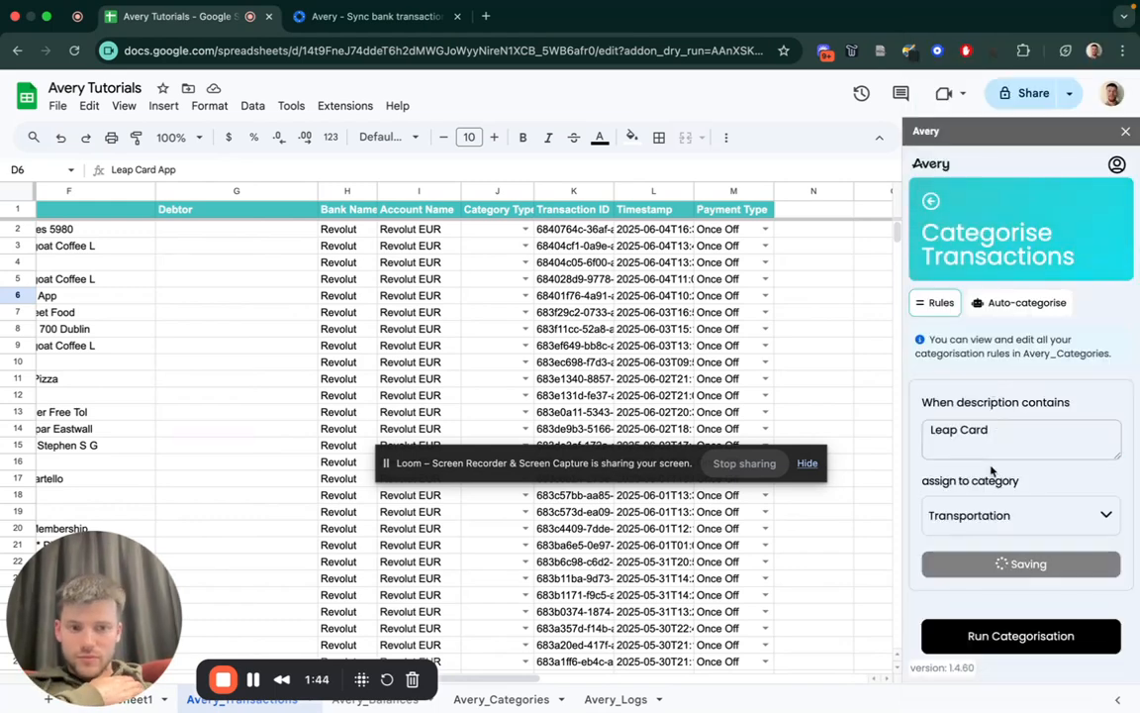
- Check the match pattern stored for the Transportation category in the Avery_Categories sheet
{"action": "left_click", "coordinate": [514, 701]}
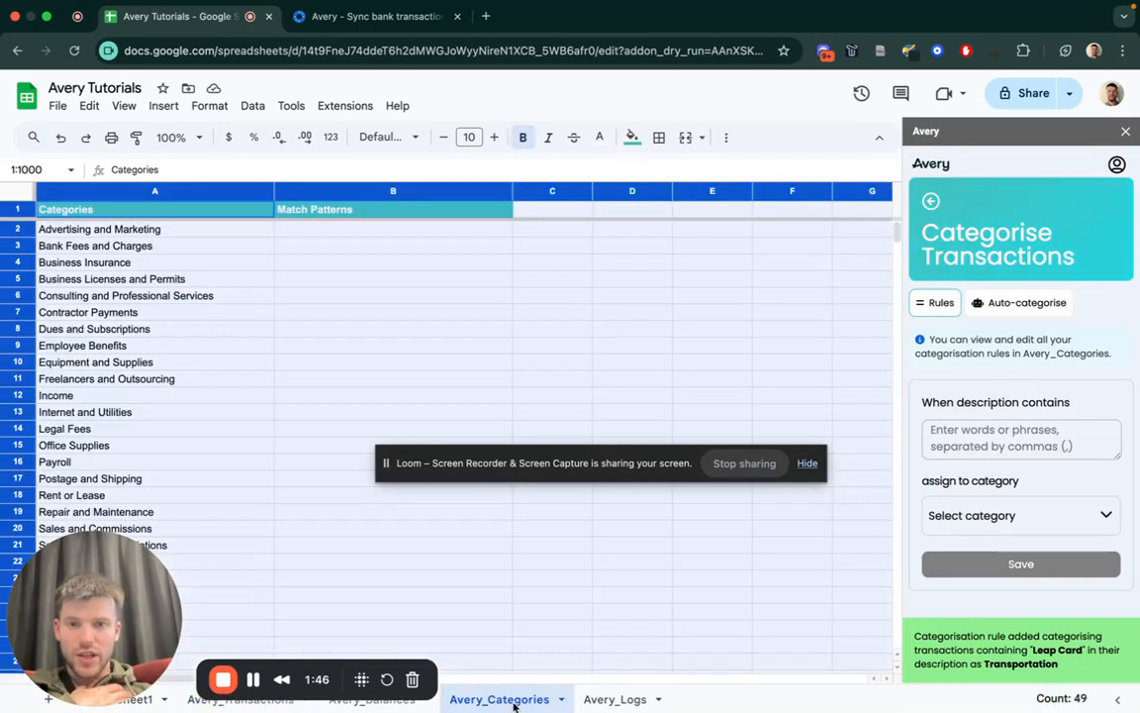
{"action": "scroll", "coordinate": [313, 346], "scroll_direction": "down", "scroll_amount": 10}
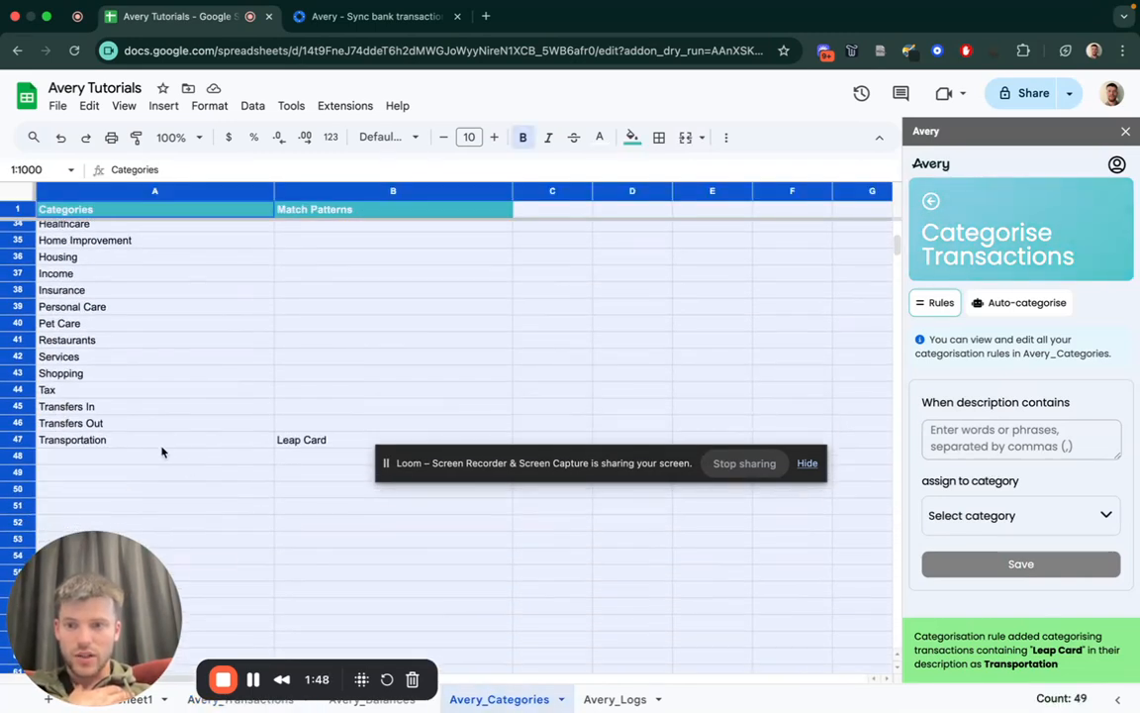
{"action": "left_click", "coordinate": [164, 444]}
{"action": "double_click", "coordinate": [335, 438]}
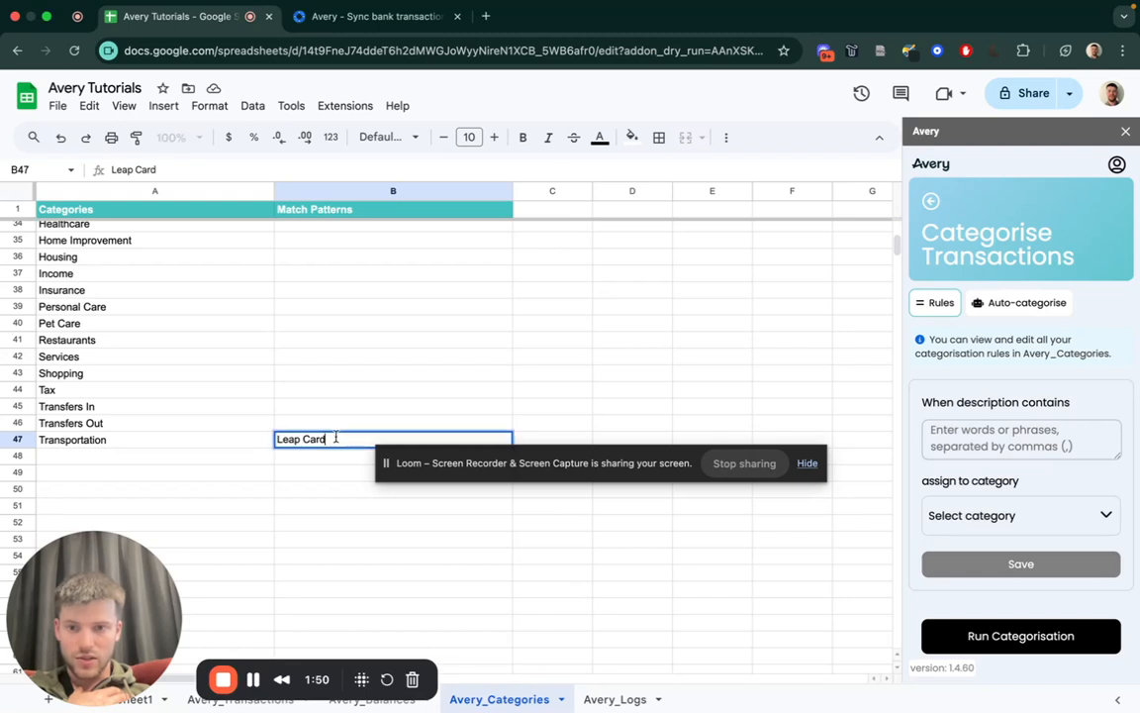
{"action": "left_click_drag", "start_coordinate": [333, 439], "coordinate": [263, 443]}
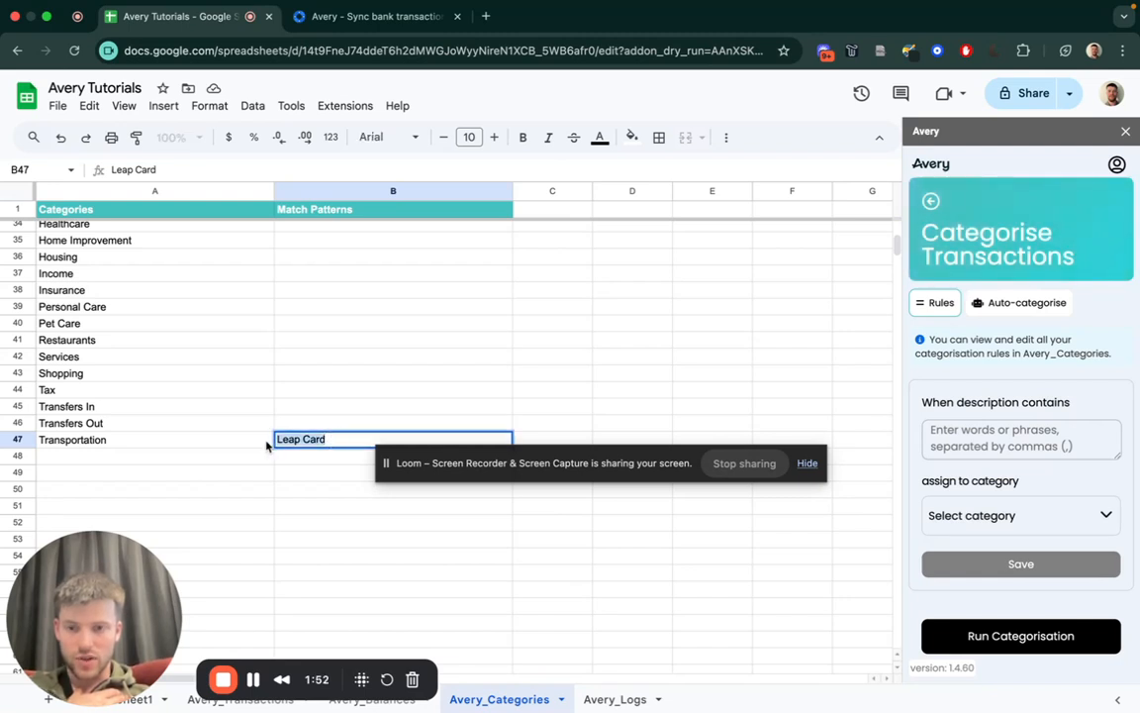
{"action": "left_click", "coordinate": [309, 487]}
{"action": "double_click", "coordinate": [324, 441]}
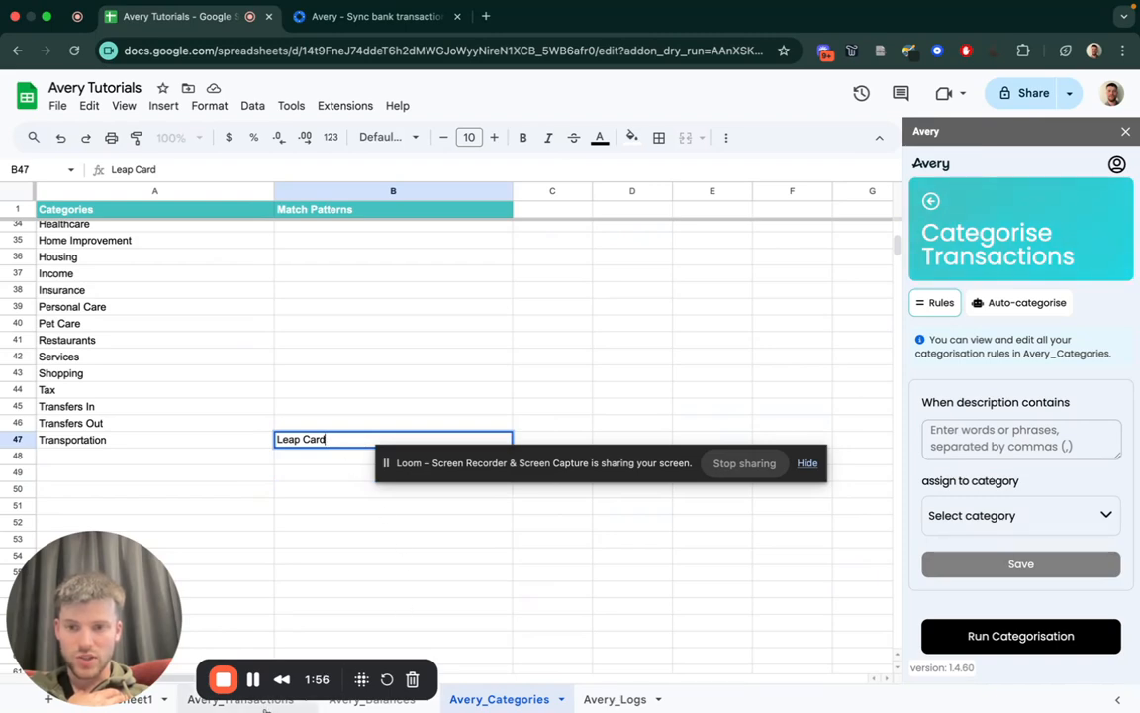
- Return to the Avery_Transactions sheet and view the transaction descriptions and the Category Type column
{"action": "left_click", "coordinate": [240, 699]}
{"action": "scroll", "coordinate": [280, 331], "scroll_direction": "left", "scroll_amount": 10}
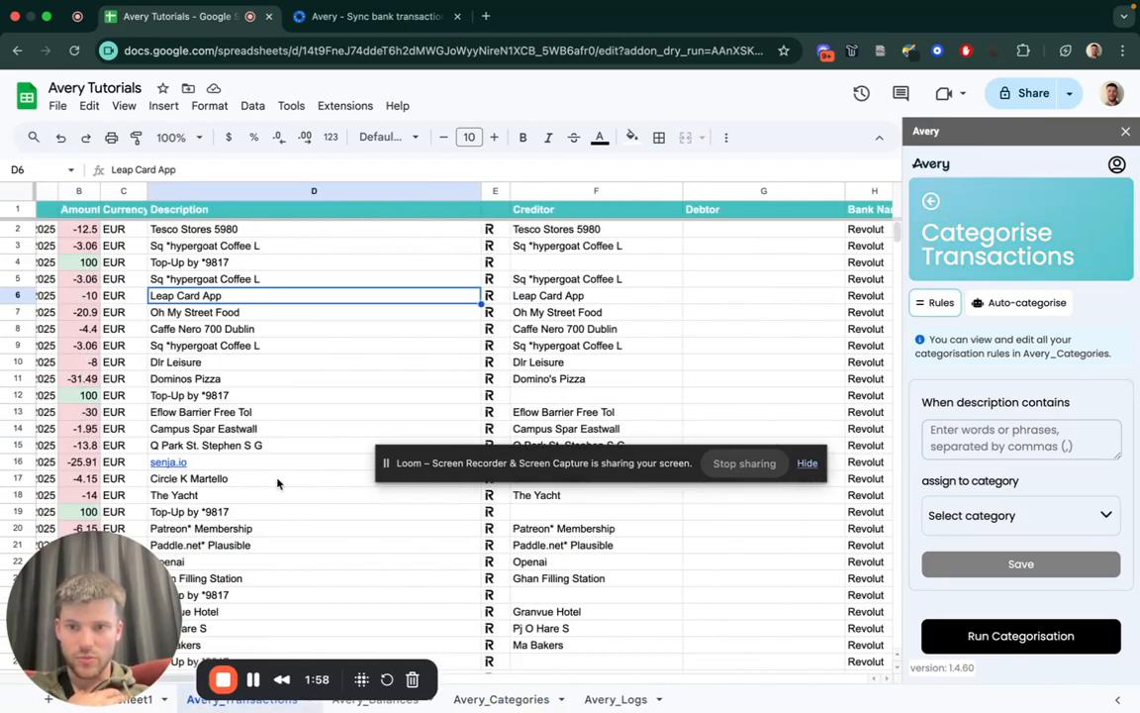
{"action": "scroll", "coordinate": [570, 294], "scroll_direction": "right", "scroll_amount": 10}
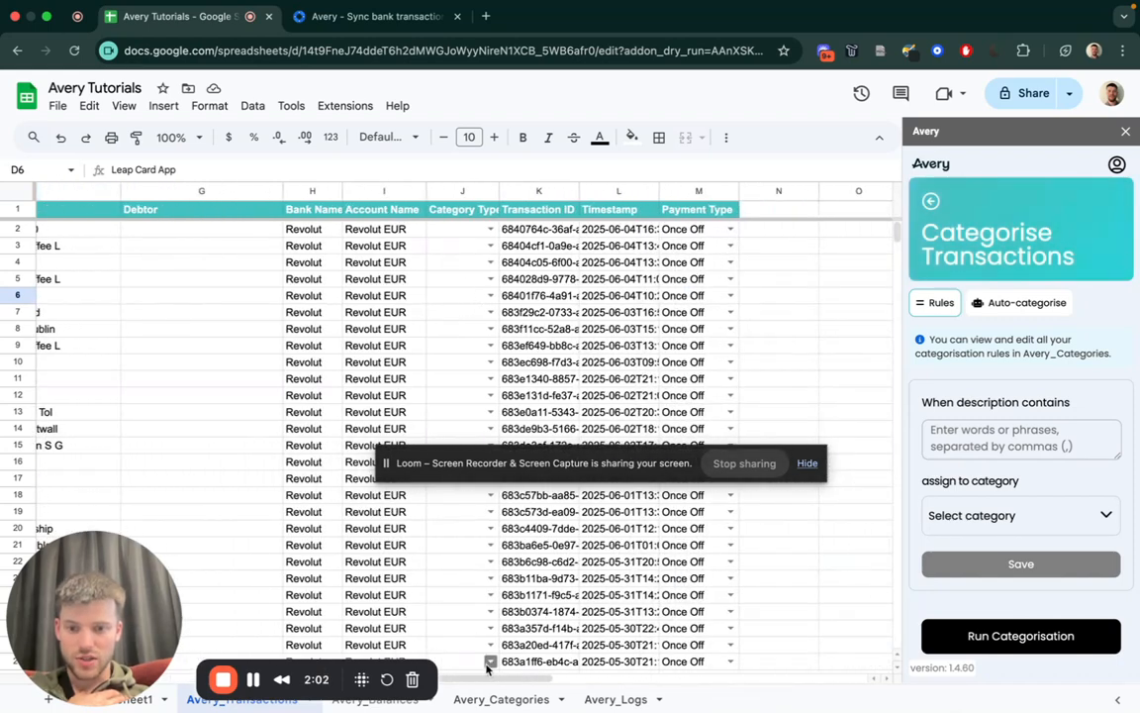
- Run the categorisation and check the Category Type assigned to the first Leap Card App transaction
{"action": "left_click", "coordinate": [1046, 642]}
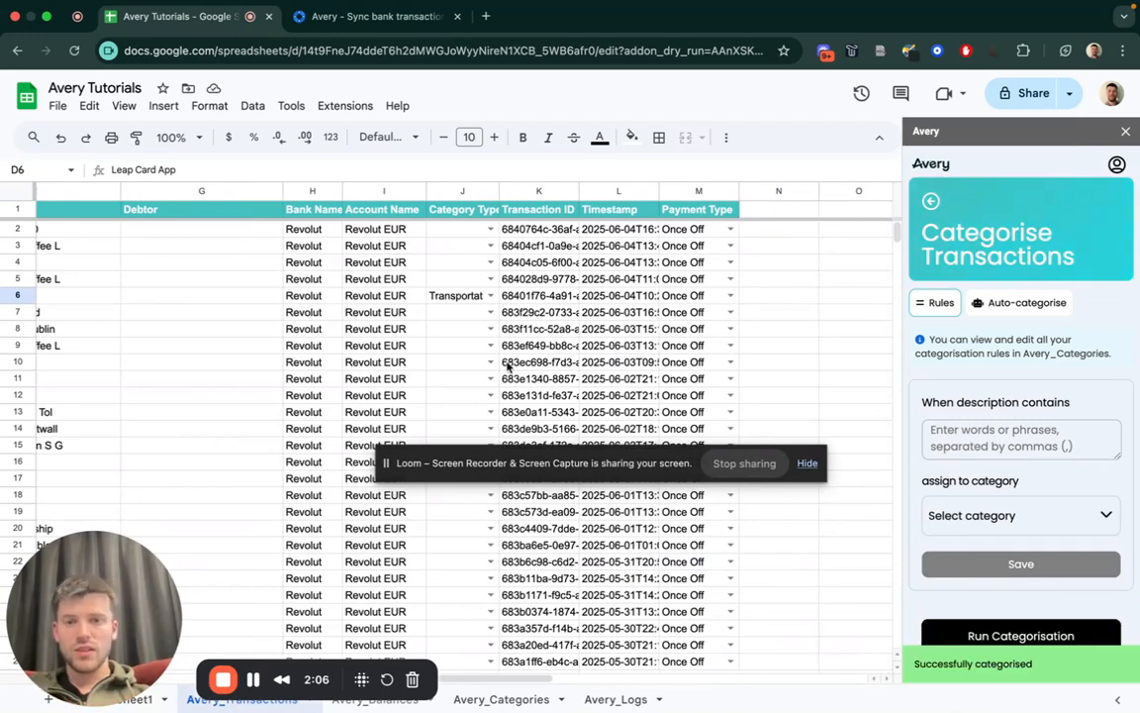
{"action": "left_click", "coordinate": [447, 298]}
{"action": "scroll", "coordinate": [448, 298], "scroll_direction": "left", "scroll_amount": 5}
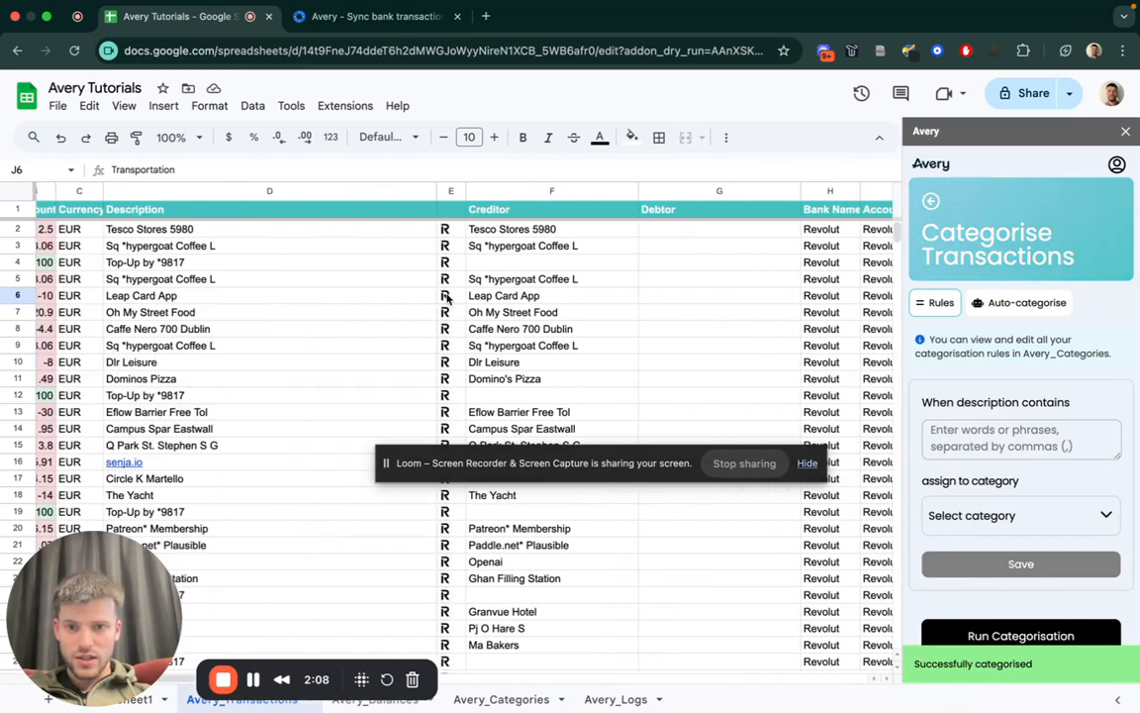
{"action": "scroll", "coordinate": [448, 298], "scroll_direction": "right", "scroll_amount": 7}
{"action": "scroll", "coordinate": [448, 298], "scroll_direction": "left", "scroll_amount": 3}
- Look down the Category Type column of the transactions list for other categorised rows
{"action": "scroll", "coordinate": [446, 307], "scroll_direction": "down", "scroll_amount": 12}
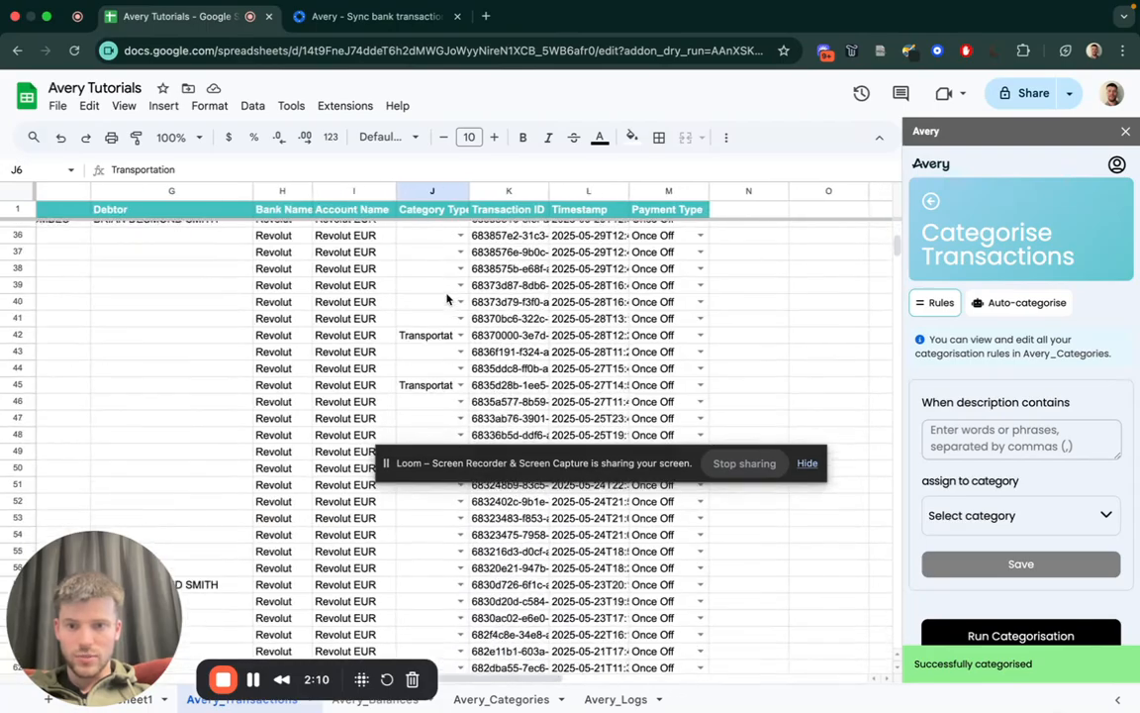
{"action": "scroll", "coordinate": [437, 319], "scroll_direction": "down", "scroll_amount": 20}
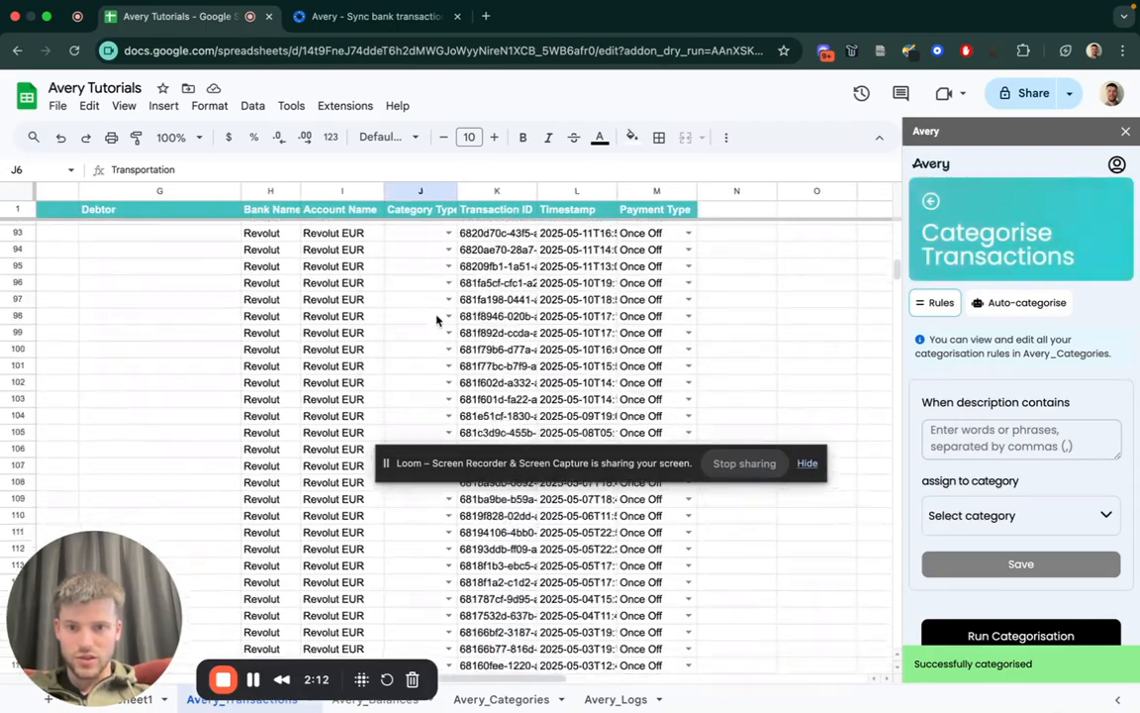
{"action": "scroll", "coordinate": [436, 319], "scroll_direction": "right", "scroll_amount": 1}
{"action": "scroll", "coordinate": [436, 319], "scroll_direction": "down", "scroll_amount": 20}
{"action": "scroll", "coordinate": [436, 319], "scroll_direction": "right", "scroll_amount": 1}
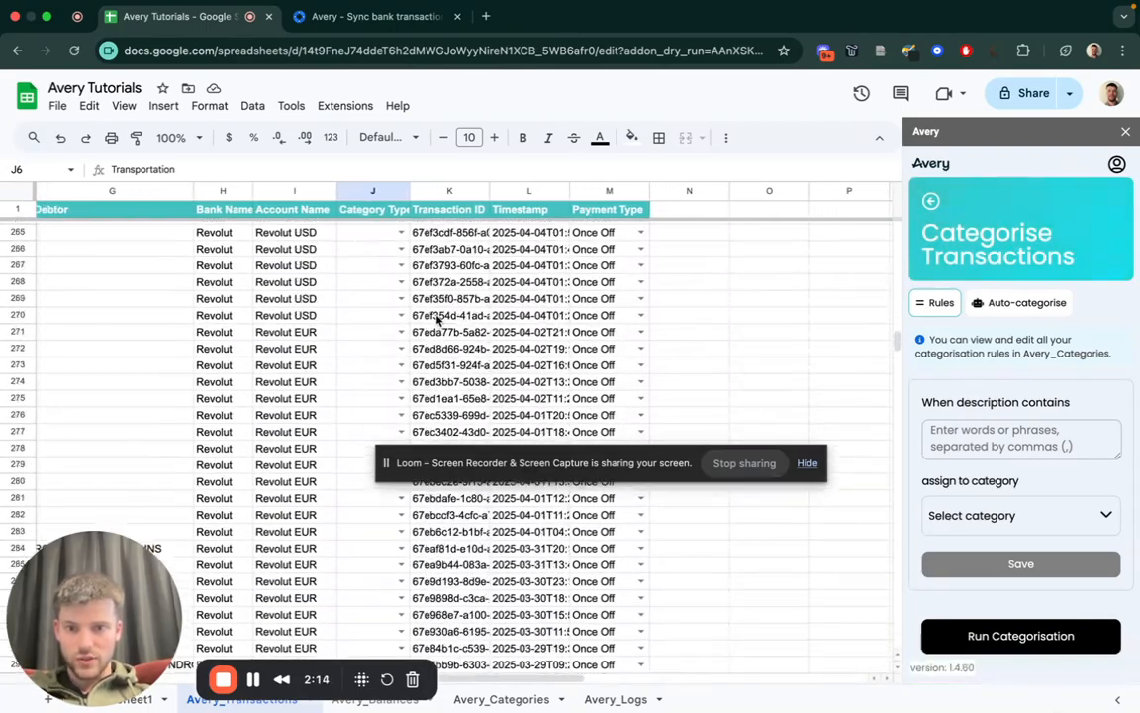
{"action": "scroll", "coordinate": [437, 319], "scroll_direction": "up", "scroll_amount": 20}
{"action": "scroll", "coordinate": [436, 319], "scroll_direction": "left", "scroll_amount": 2}
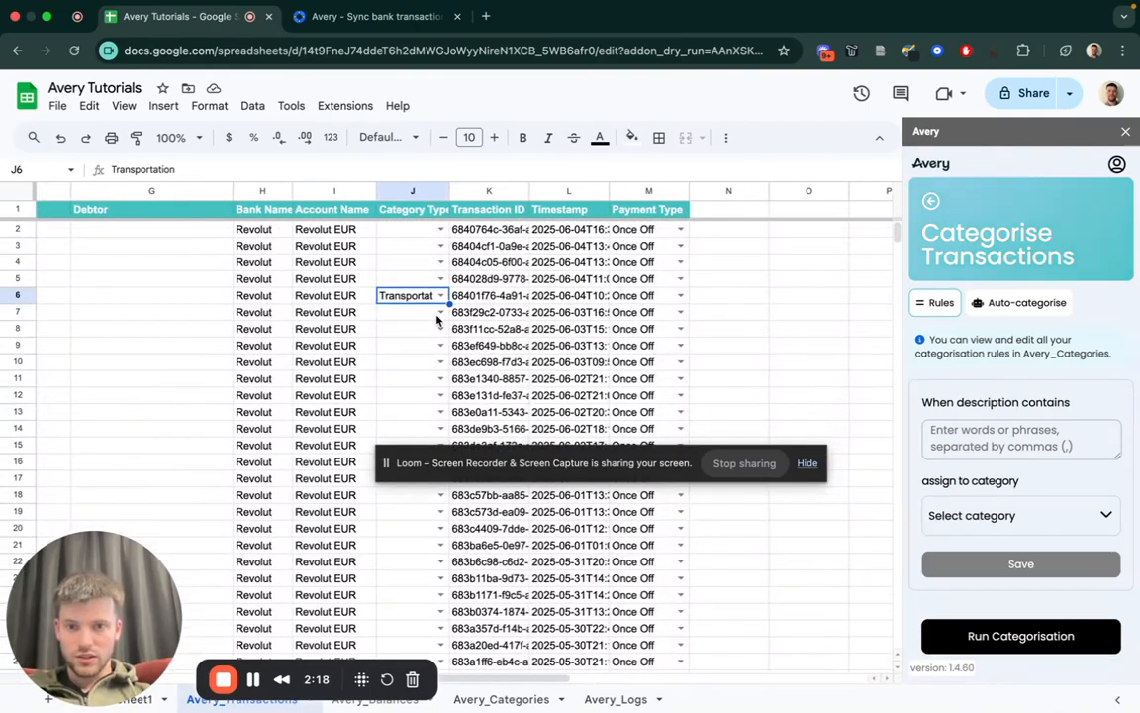
- Compare the categorised rows around 42 to 45 with their descriptions and creditors
{"action": "scroll", "coordinate": [436, 319], "scroll_direction": "down", "scroll_amount": 5}
{"action": "scroll", "coordinate": [436, 319], "scroll_direction": "right", "scroll_amount": 1}
{"action": "scroll", "coordinate": [437, 319], "scroll_direction": "down", "scroll_amount": 5}
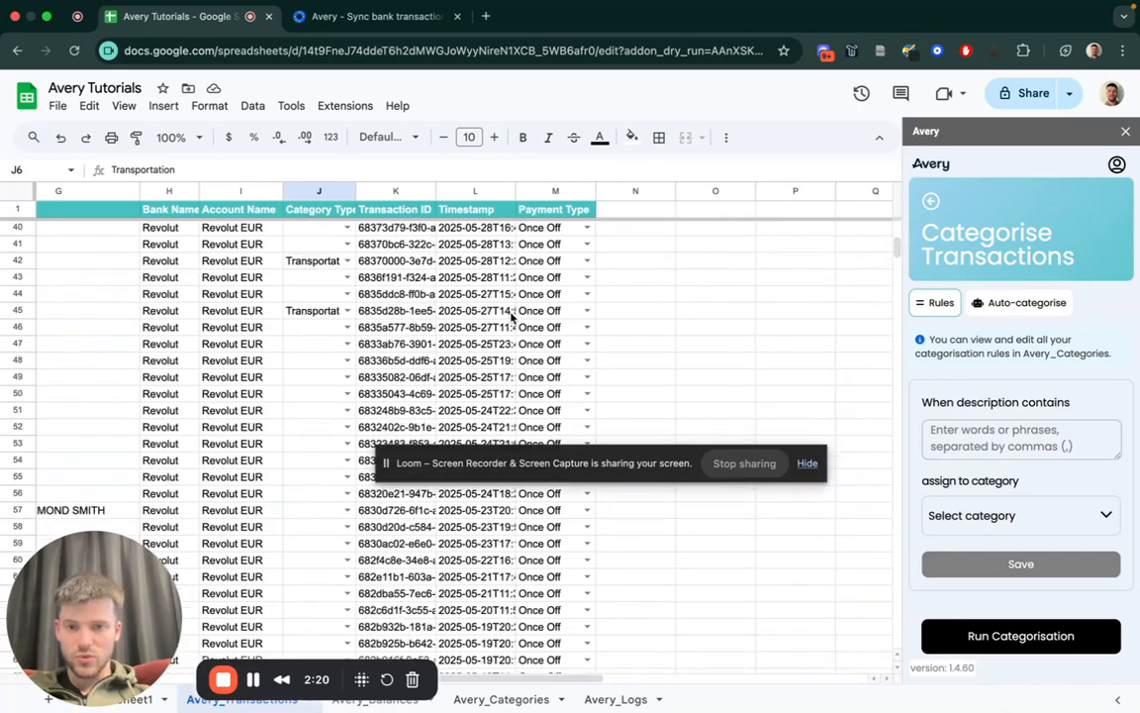
{"action": "scroll", "coordinate": [511, 314], "scroll_direction": "up", "scroll_amount": 3}
{"action": "scroll", "coordinate": [511, 315], "scroll_direction": "left", "scroll_amount": 1}
{"action": "scroll", "coordinate": [512, 314], "scroll_direction": "left", "scroll_amount": 5}
{"action": "scroll", "coordinate": [512, 314], "scroll_direction": "right", "scroll_amount": 5}
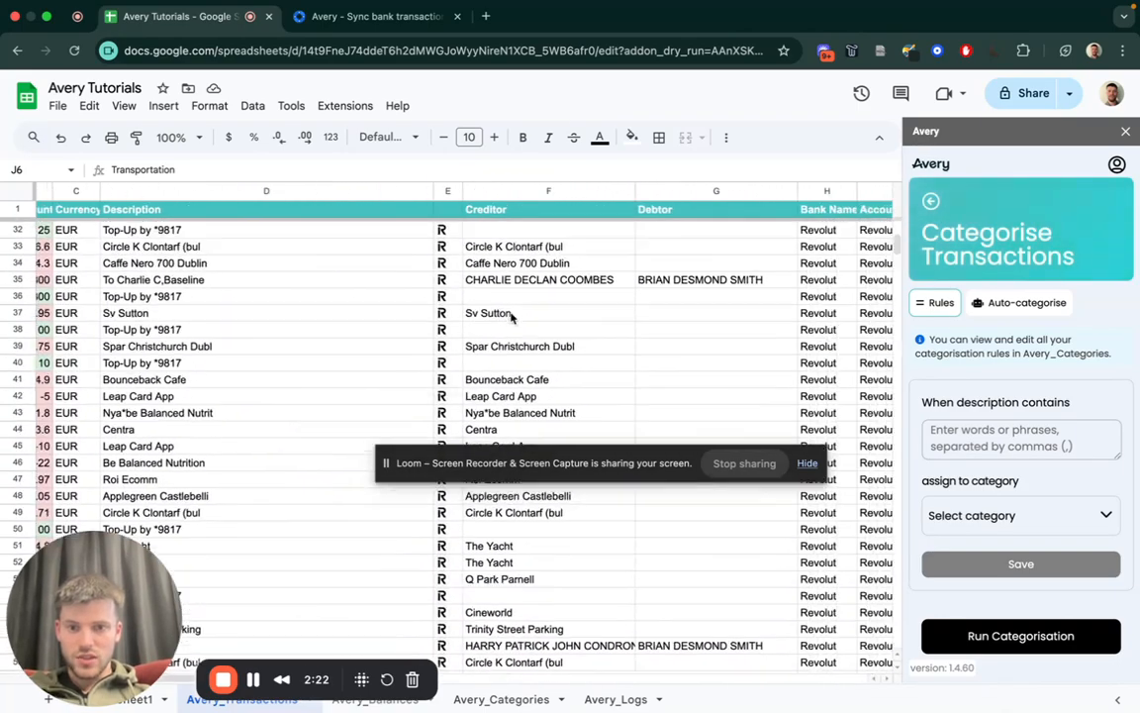
{"action": "scroll", "coordinate": [476, 405], "scroll_direction": "down", "scroll_amount": 1}
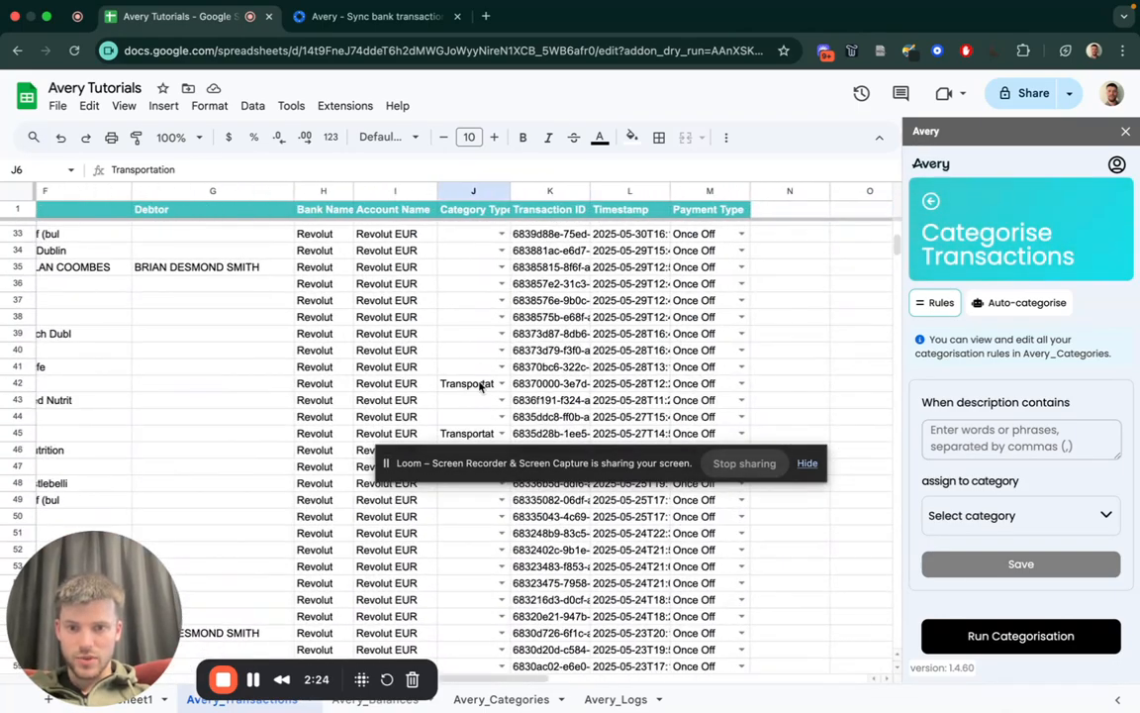
{"action": "scroll", "coordinate": [480, 386], "scroll_direction": "up", "scroll_amount": 10}
{"action": "scroll", "coordinate": [507, 320], "scroll_direction": "left", "scroll_amount": 5}
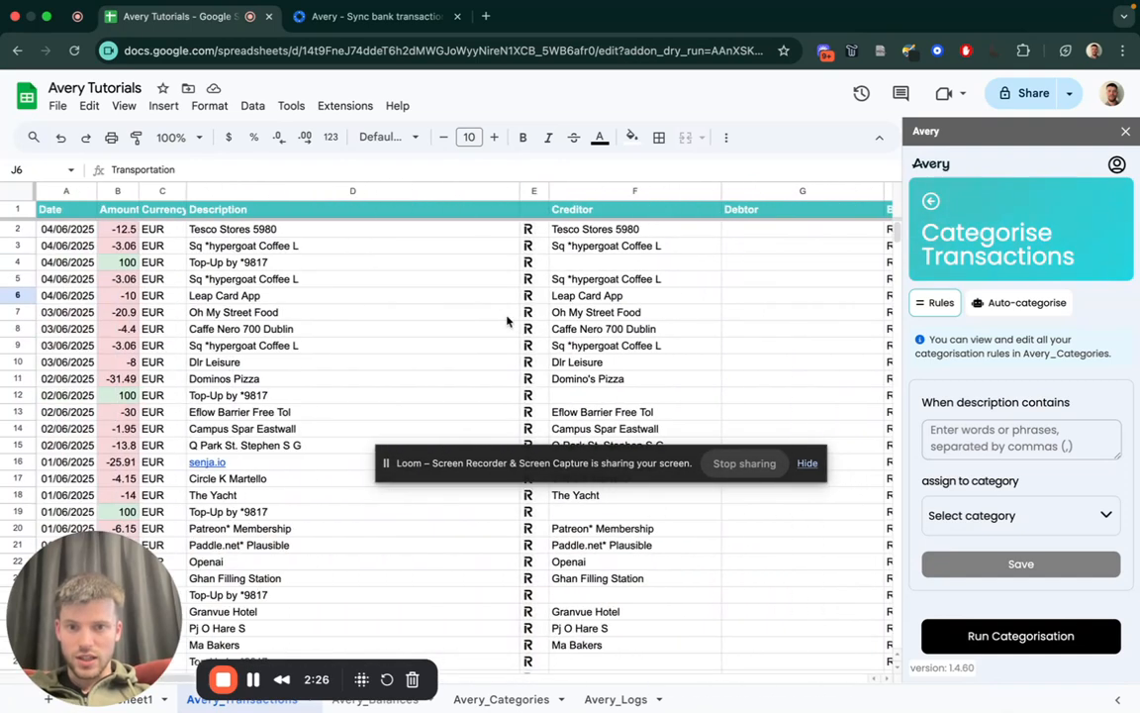
- Search the transactions sheet for "Leap Card App", close the search and check the Category Type of the first matching row
{"action": "left_click", "coordinate": [281, 297]}
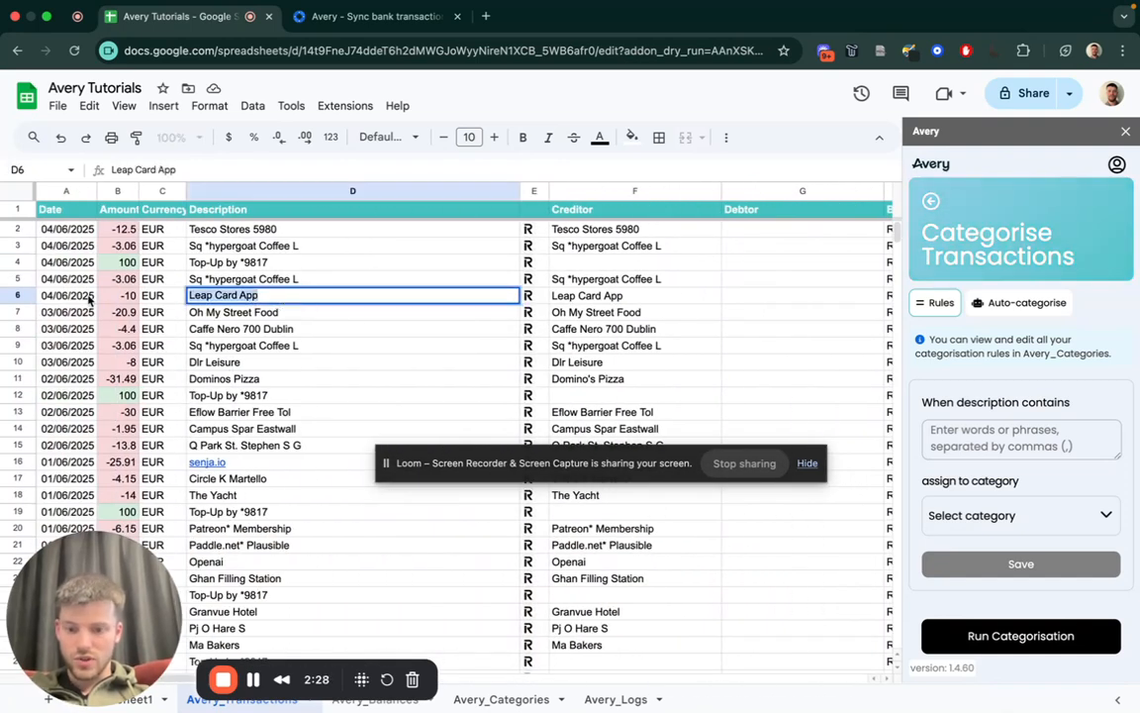
{"action": "key", "text": "ctrl+f"}
{"action": "type", "text": "Leap Card App"}
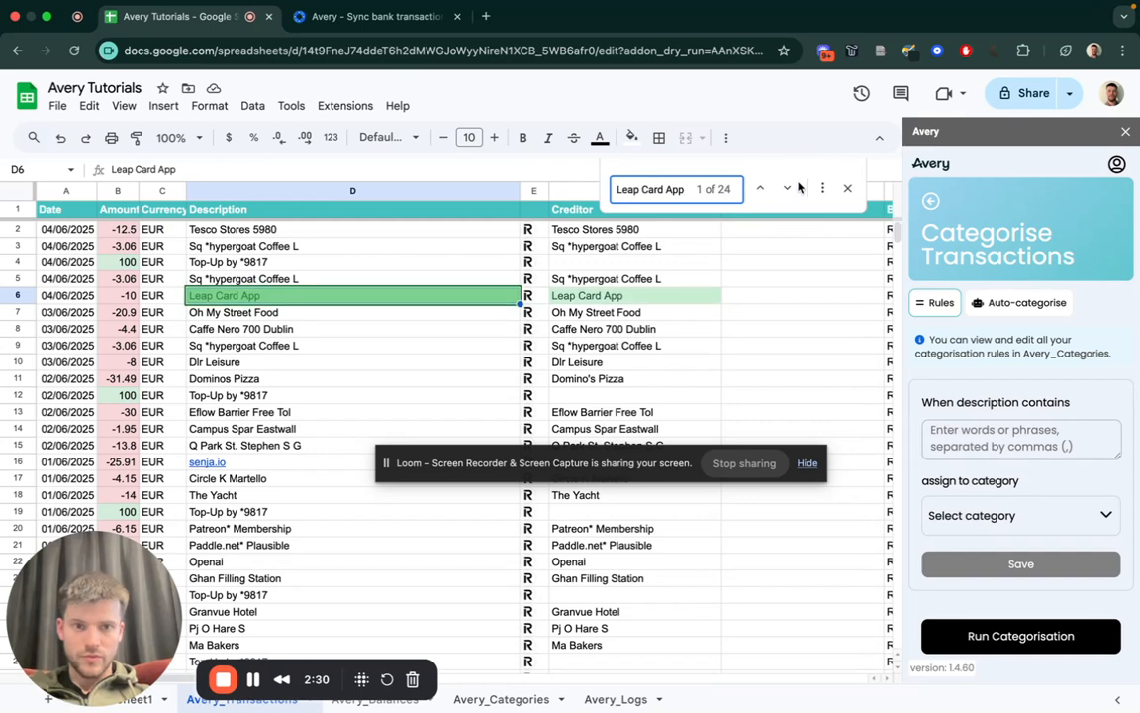
{"action": "key", "text": "Return"}
{"action": "left_click", "coordinate": [630, 194]}
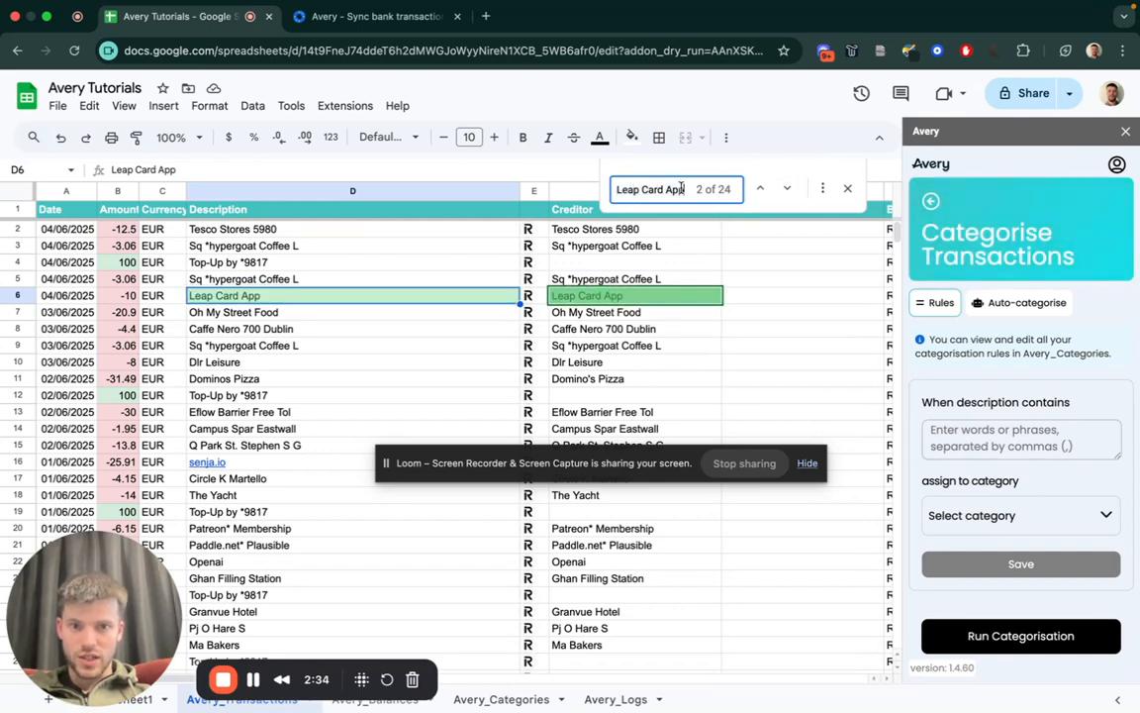
{"action": "left_click_drag", "start_coordinate": [681, 188], "coordinate": [522, 176]}
{"action": "key", "text": "BackSpace"}
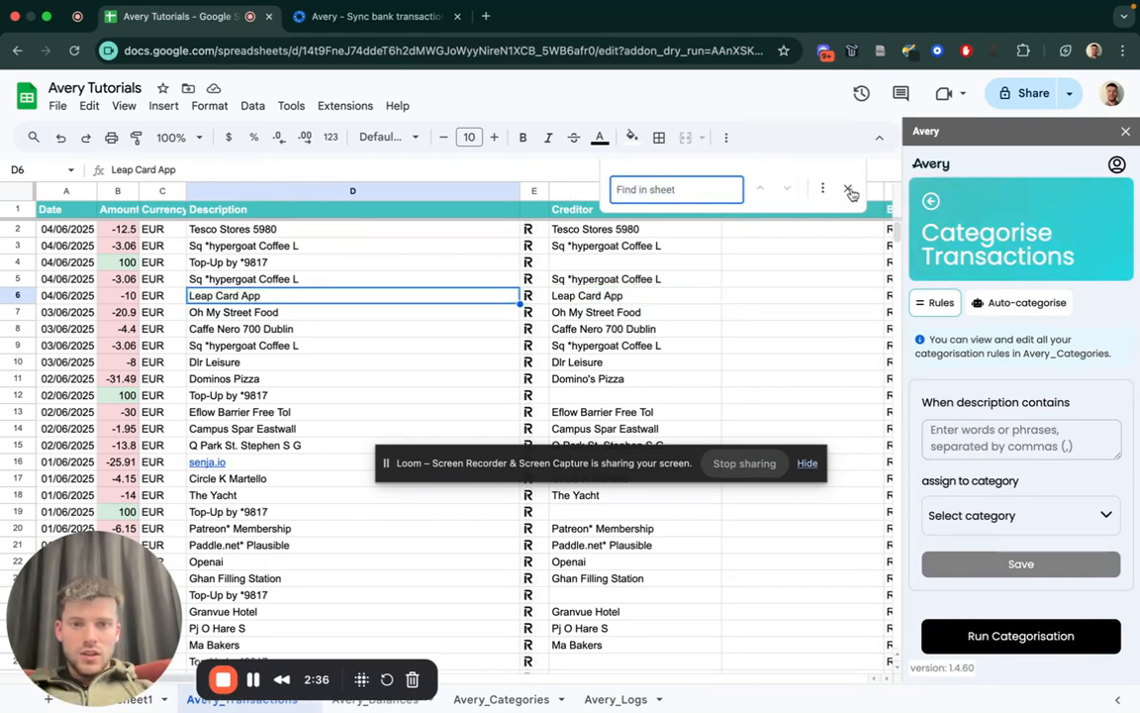
{"action": "left_click", "coordinate": [848, 190]}
{"action": "scroll", "coordinate": [733, 297], "scroll_direction": "right", "scroll_amount": 5}
{"action": "left_click", "coordinate": [699, 296]}
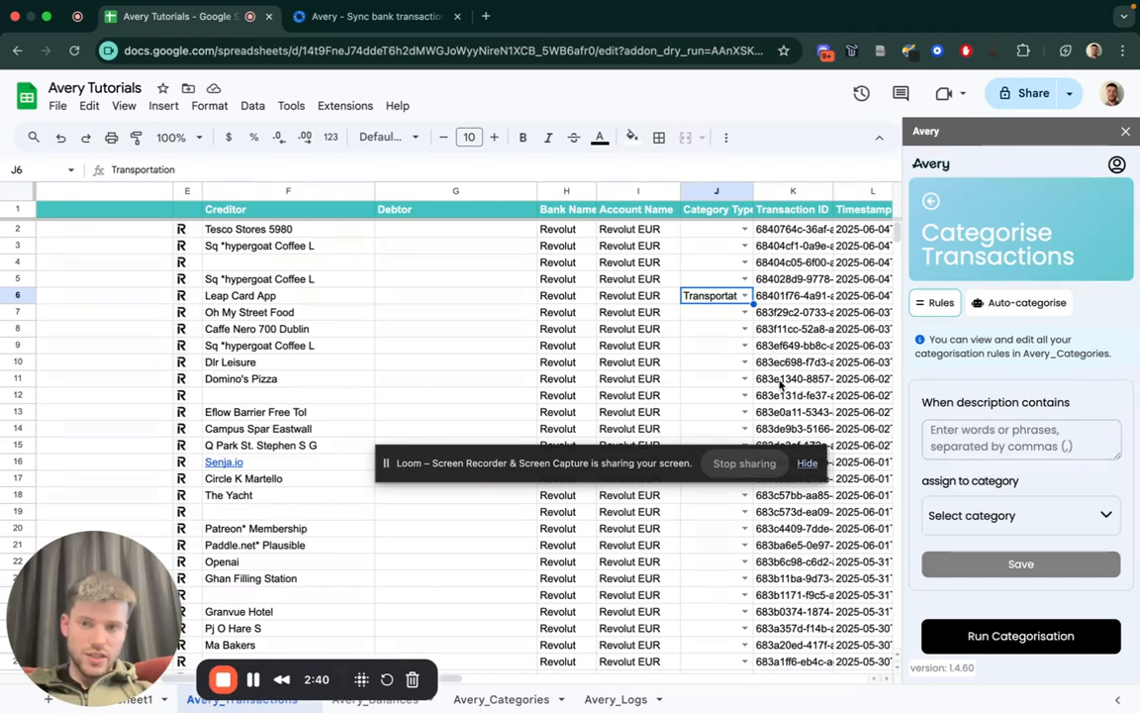
{"action": "scroll", "coordinate": [521, 349], "scroll_direction": "left", "scroll_amount": 5}
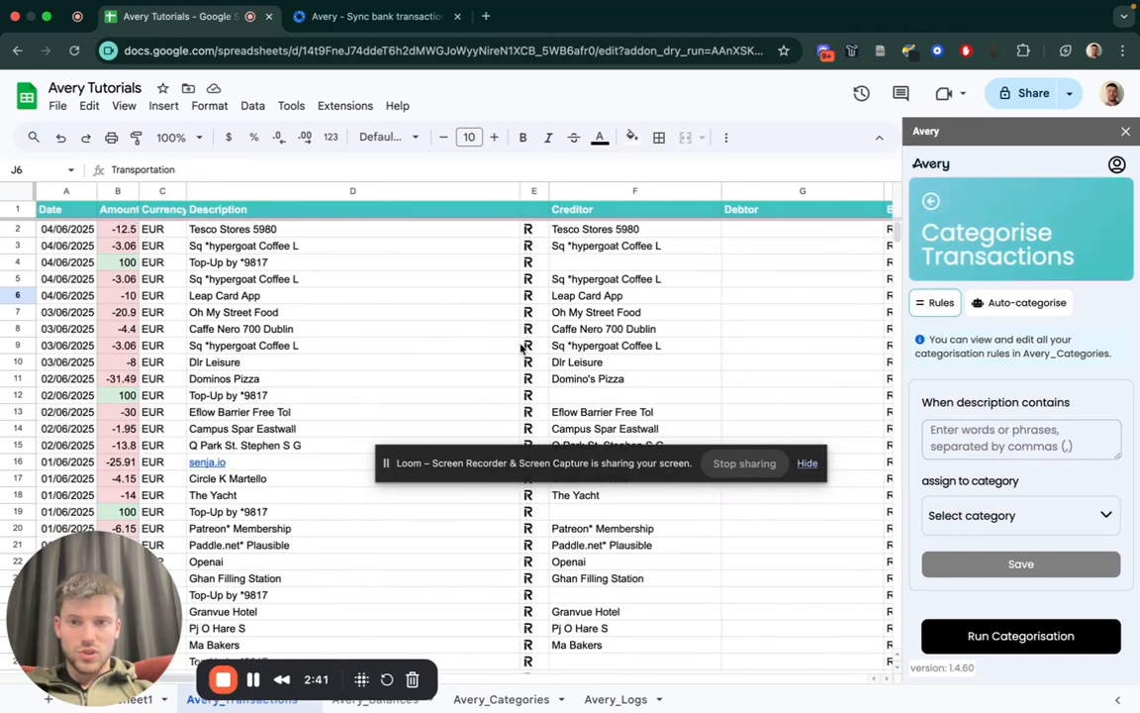
- Examine the creditor and description of the first transaction, highlighting the word "Tesco"
{"action": "left_click", "coordinate": [603, 235]}
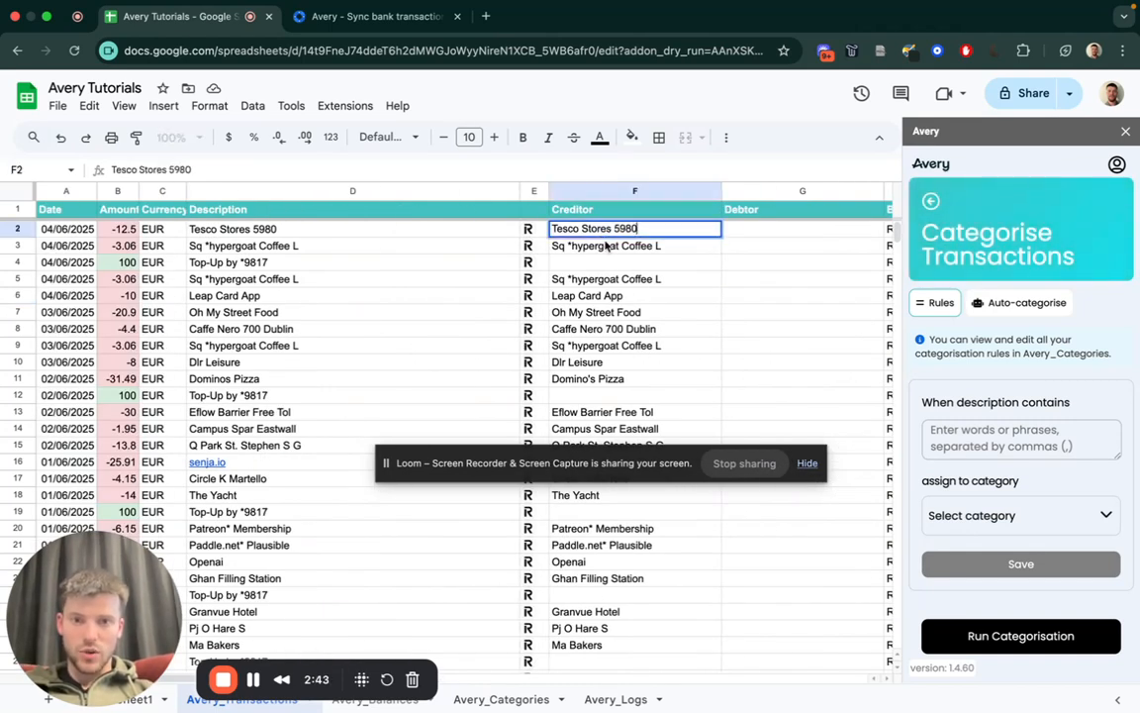
{"action": "double_click", "coordinate": [217, 228]}
{"action": "double_click", "coordinate": [210, 229]}
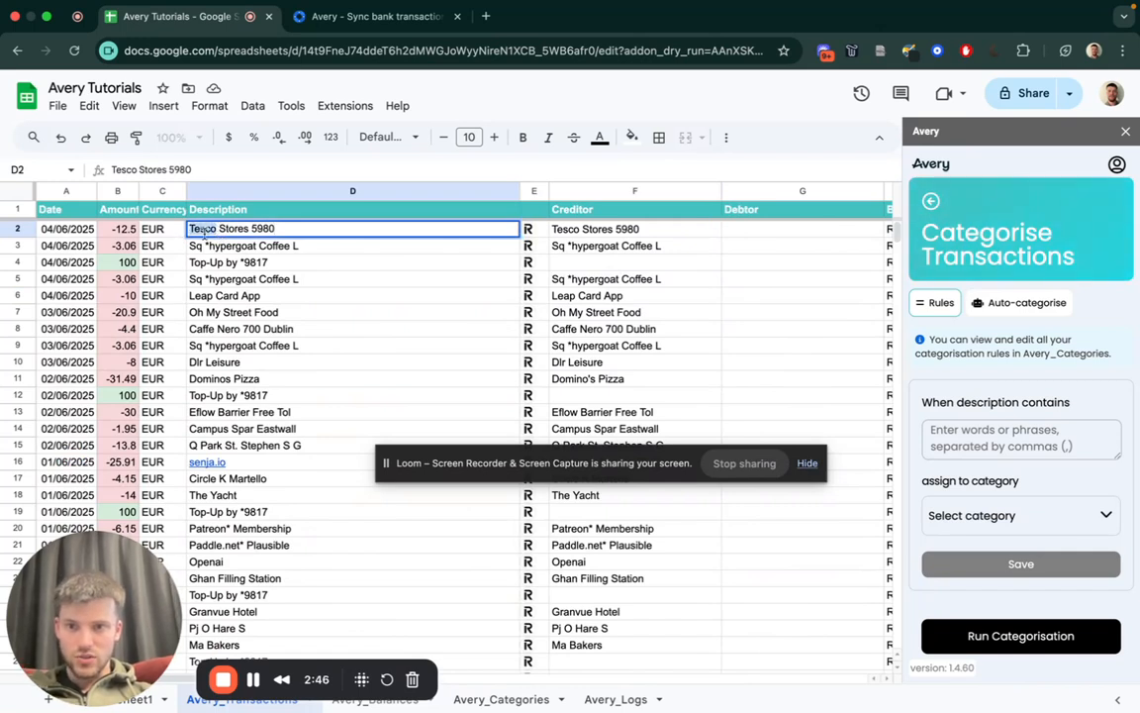
{"action": "left_click", "coordinate": [340, 264]}
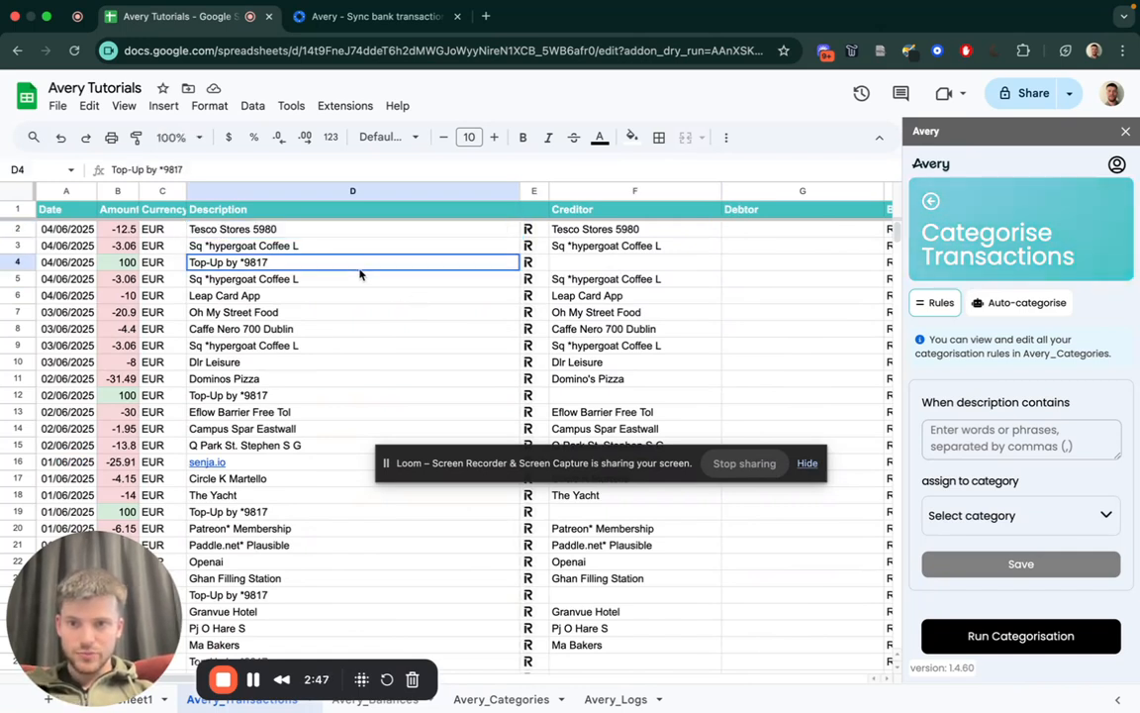
- Copy the text "hypergoat Coffee" from the description in row 3 and leave the cell unchanged
{"action": "left_click", "coordinate": [288, 248]}
{"action": "double_click", "coordinate": [288, 248]}
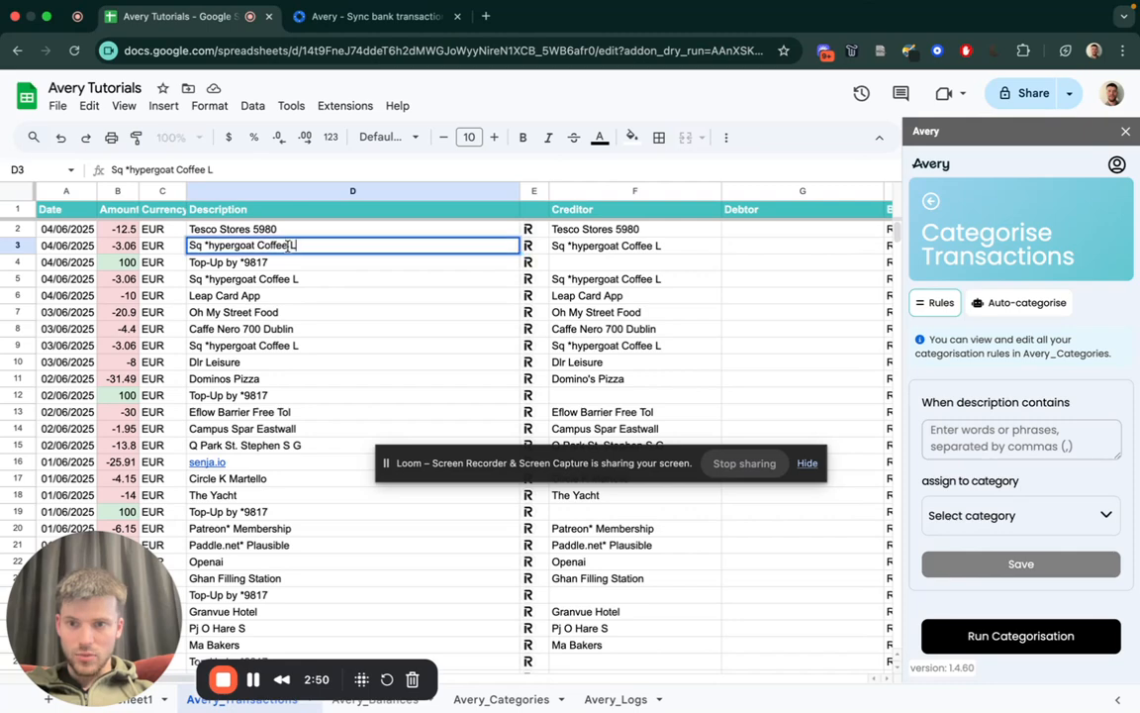
{"action": "left_click_drag", "start_coordinate": [288, 244], "coordinate": [210, 245]}
{"action": "key", "text": "ctrl+c"}
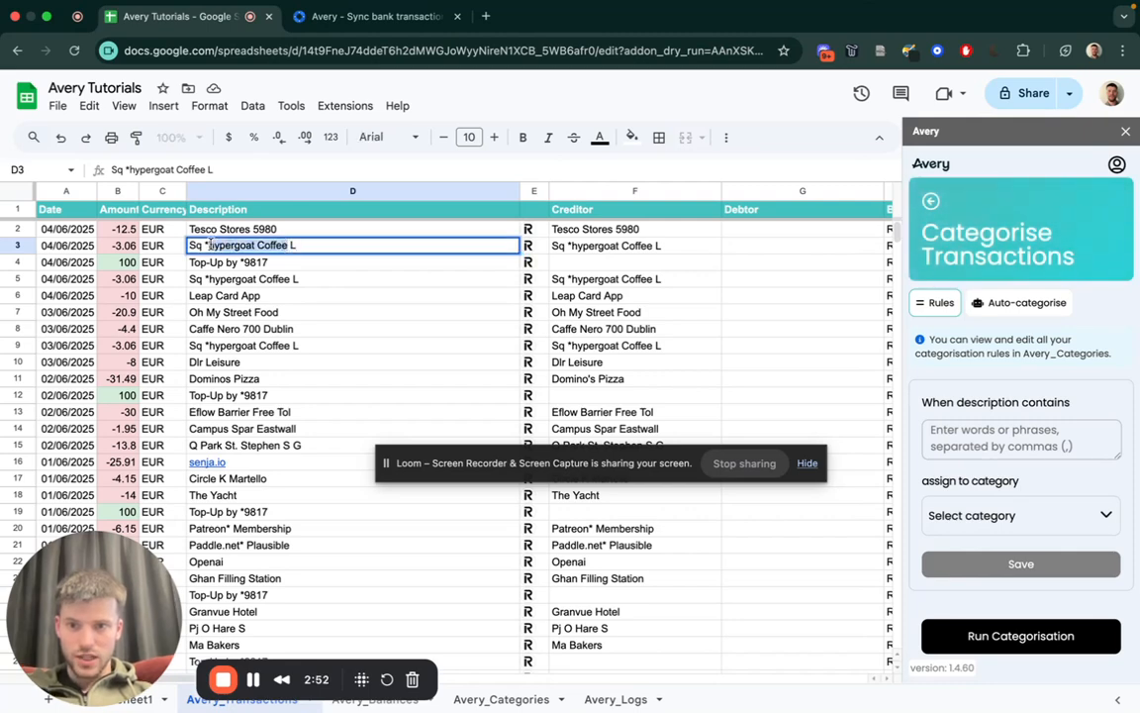
{"action": "left_click", "coordinate": [357, 265]}
- Fill in the new rule's description condition with the copied "hypergoat Coffee" and choose the Food and Drink category
{"action": "scroll", "coordinate": [356, 269], "scroll_direction": "right", "scroll_amount": 5}
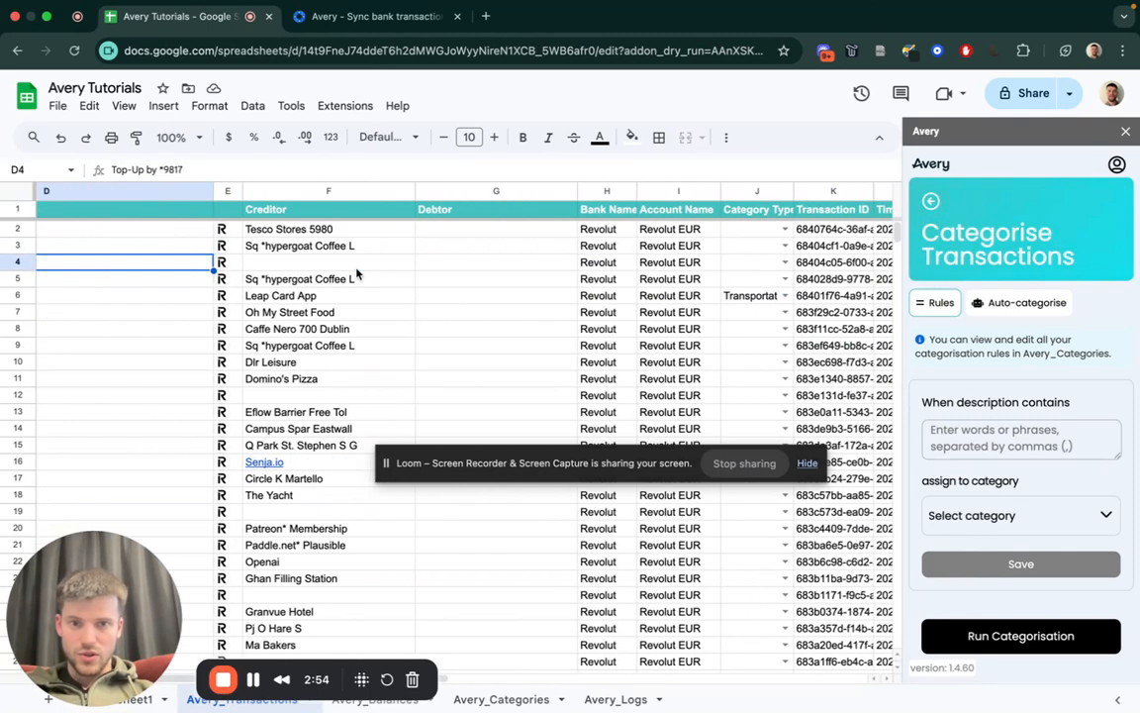
{"action": "left_click", "coordinate": [1016, 445]}
{"action": "key", "text": "ctrl+v"}
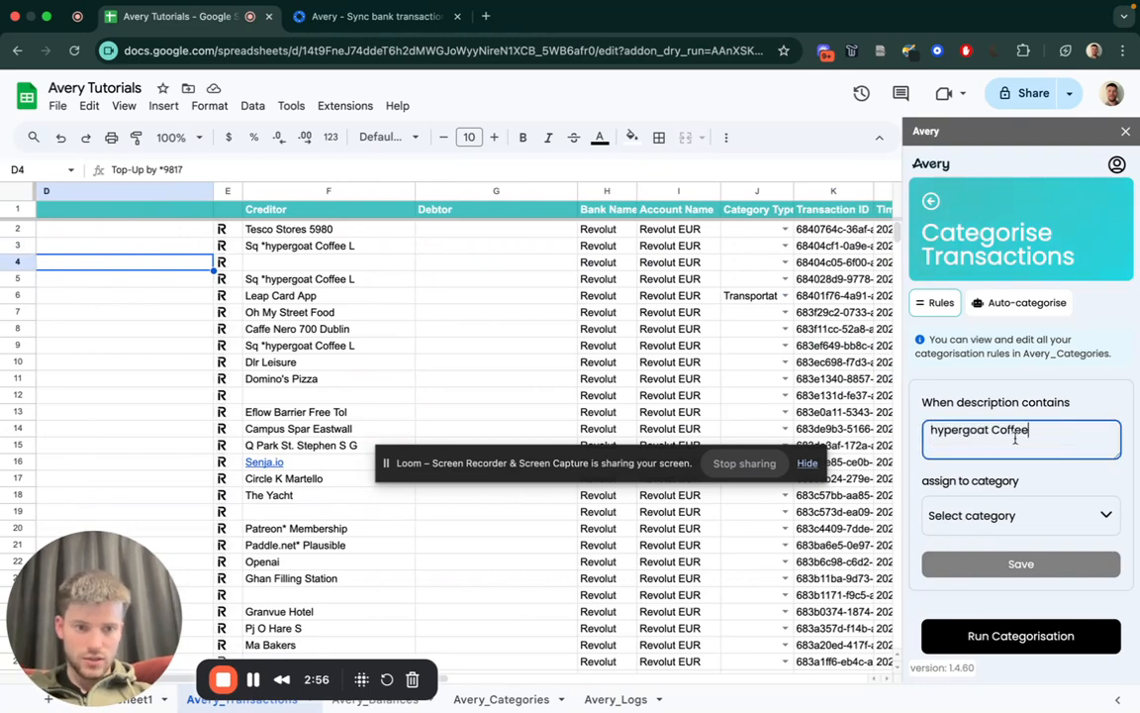
{"action": "left_click", "coordinate": [1010, 515]}
{"action": "scroll", "coordinate": [990, 628], "scroll_direction": "down", "scroll_amount": 10}
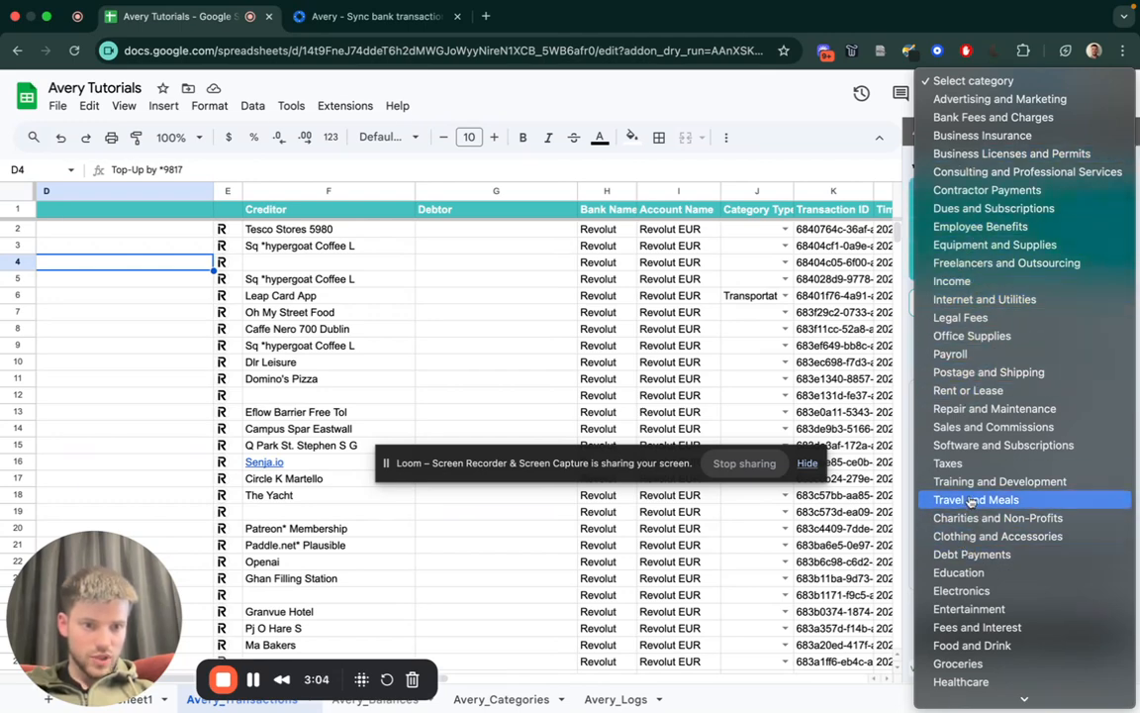
{"action": "scroll", "coordinate": [972, 502], "scroll_direction": "down", "scroll_amount": 2}
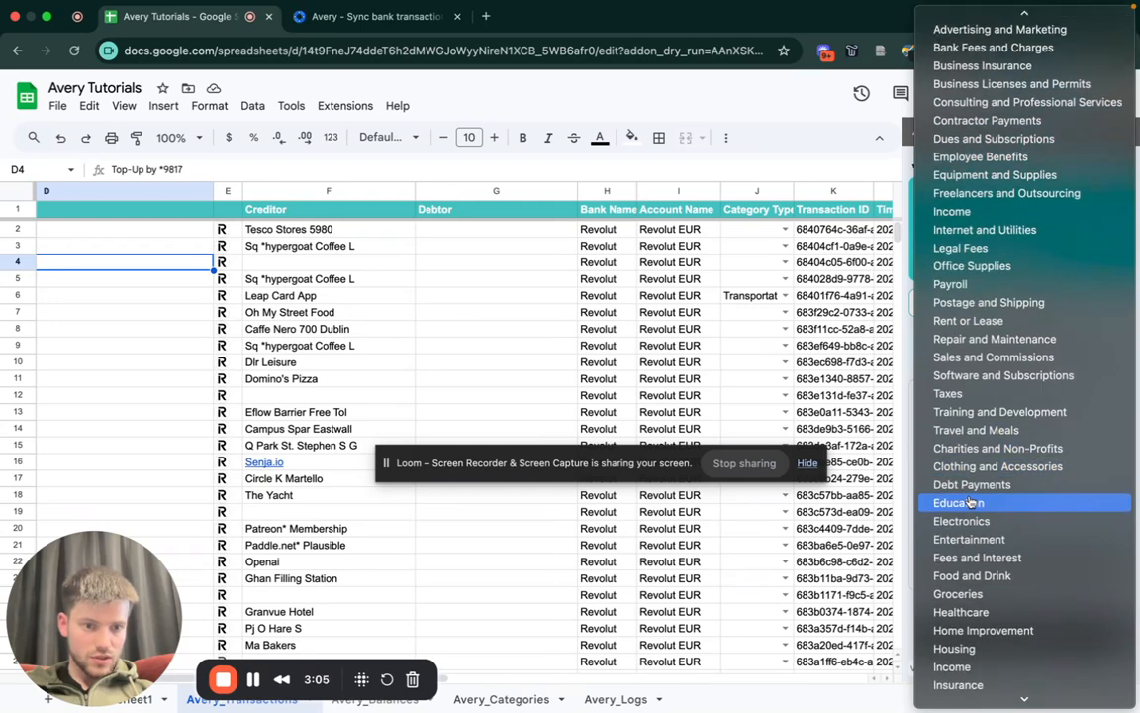
{"action": "left_click", "coordinate": [972, 576]}
- Re-enter "hypergoat Coffee" as the rule's description condition and save the rule
{"action": "left_click", "coordinate": [988, 448]}
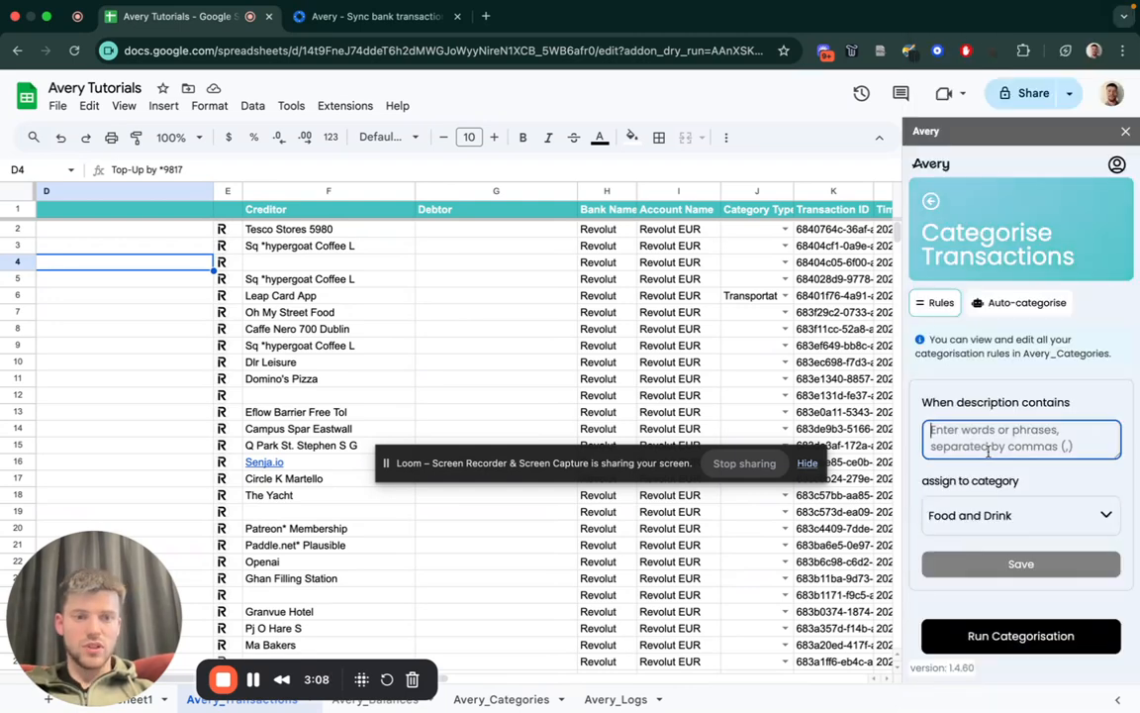
{"action": "key", "text": "super+v"}
{"action": "left_click", "coordinate": [934, 433]}
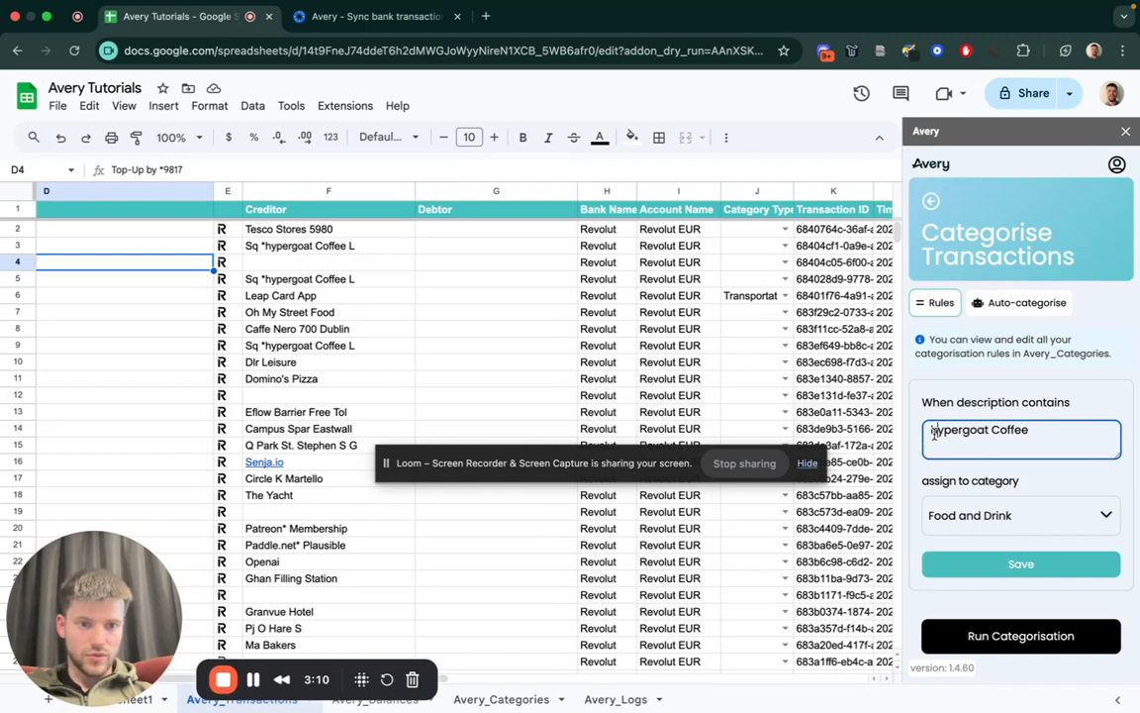
{"action": "left_click", "coordinate": [969, 561]}
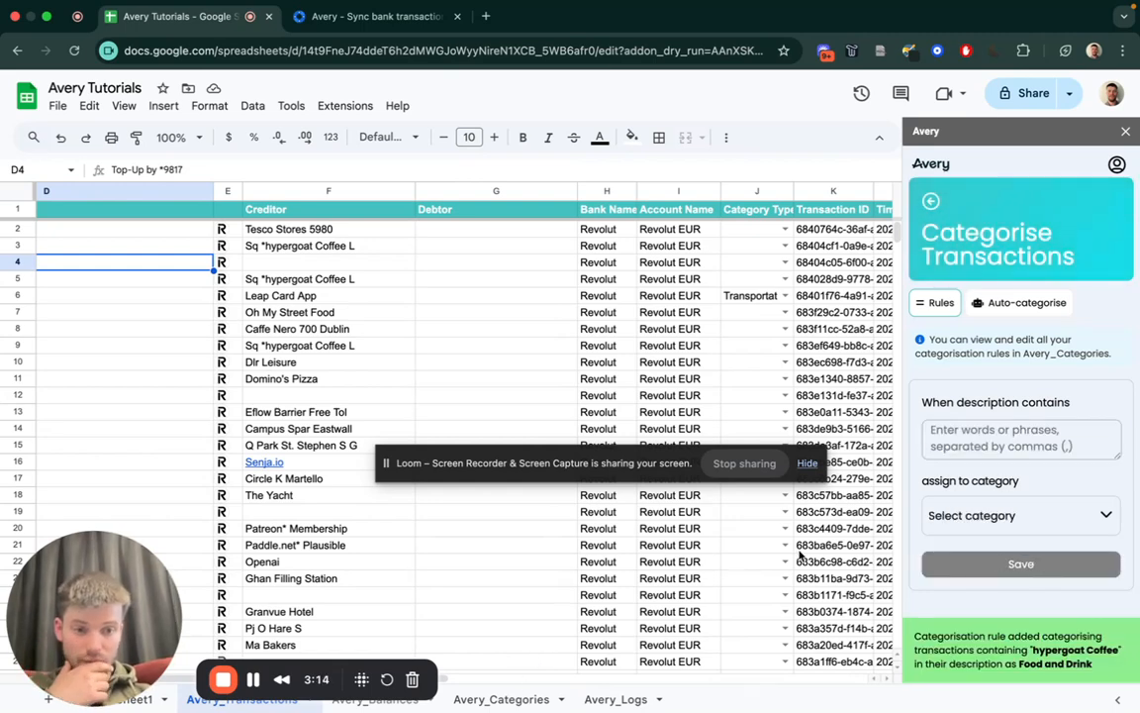
- Check the match pattern stored for the Food and Drink category in the Avery_Categories sheet
{"action": "left_click", "coordinate": [475, 697]}
{"action": "scroll", "coordinate": [513, 364], "scroll_direction": "up", "scroll_amount": 10}
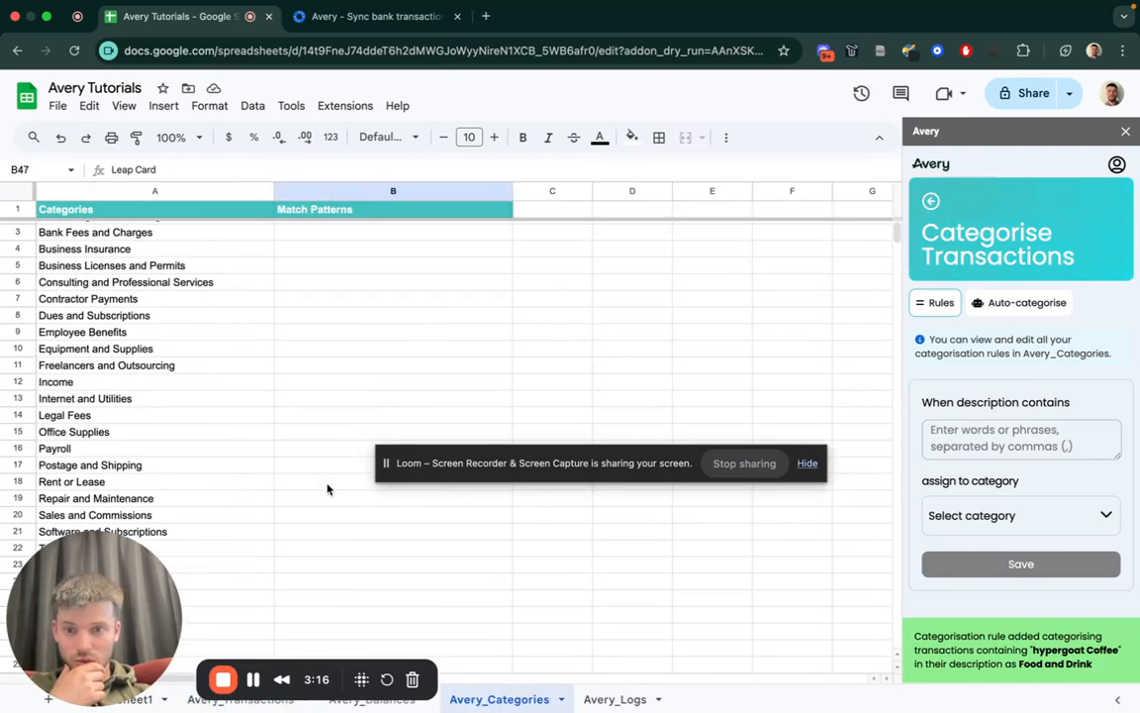
{"action": "scroll", "coordinate": [297, 455], "scroll_direction": "down", "scroll_amount": 4}
{"action": "scroll", "coordinate": [198, 509], "scroll_direction": "down", "scroll_amount": 1}
{"action": "left_click", "coordinate": [199, 495]}
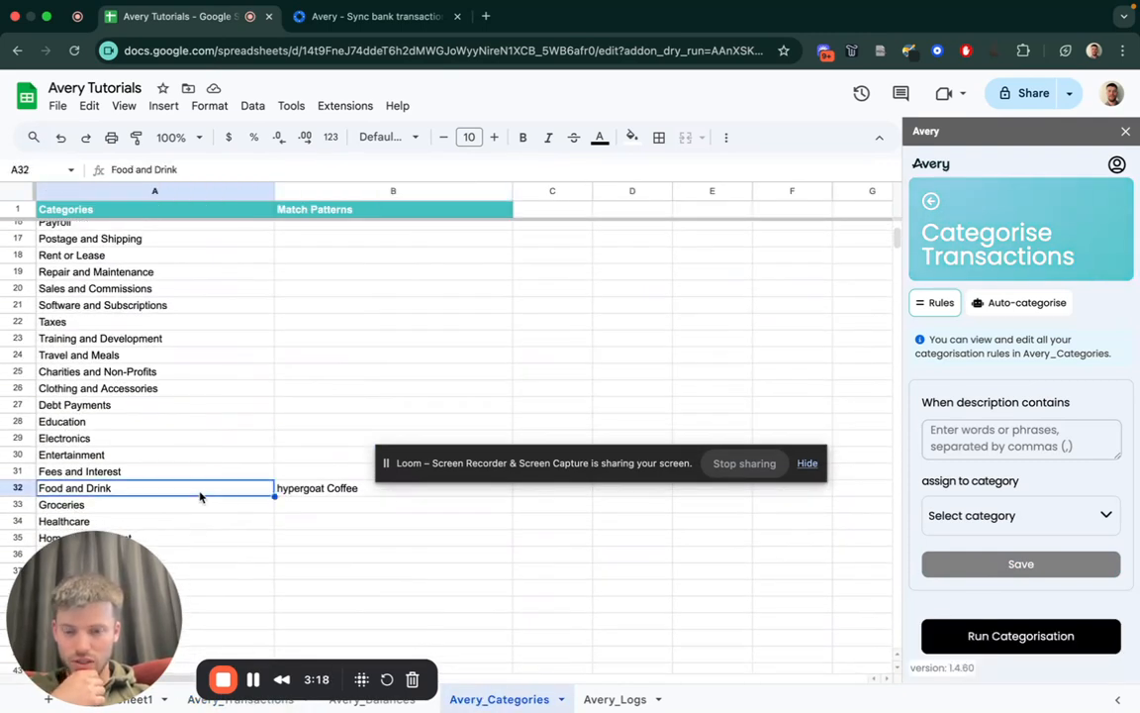
{"action": "scroll", "coordinate": [356, 509], "scroll_direction": "down", "scroll_amount": 2}
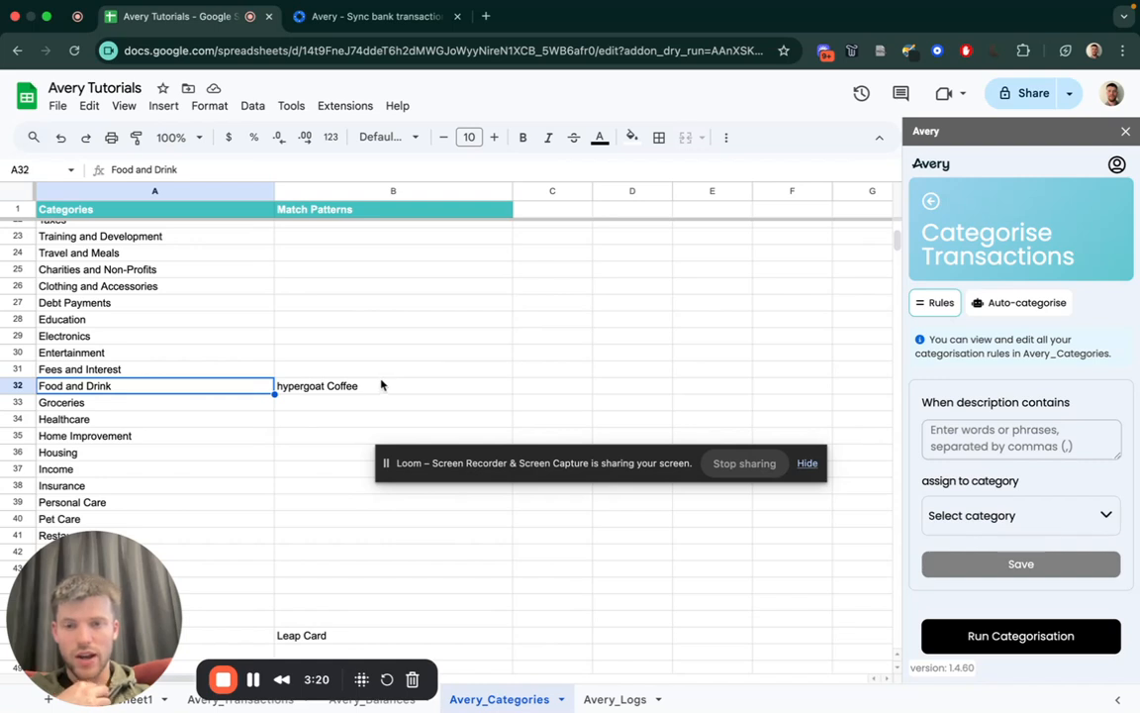
{"action": "left_click", "coordinate": [381, 382]}
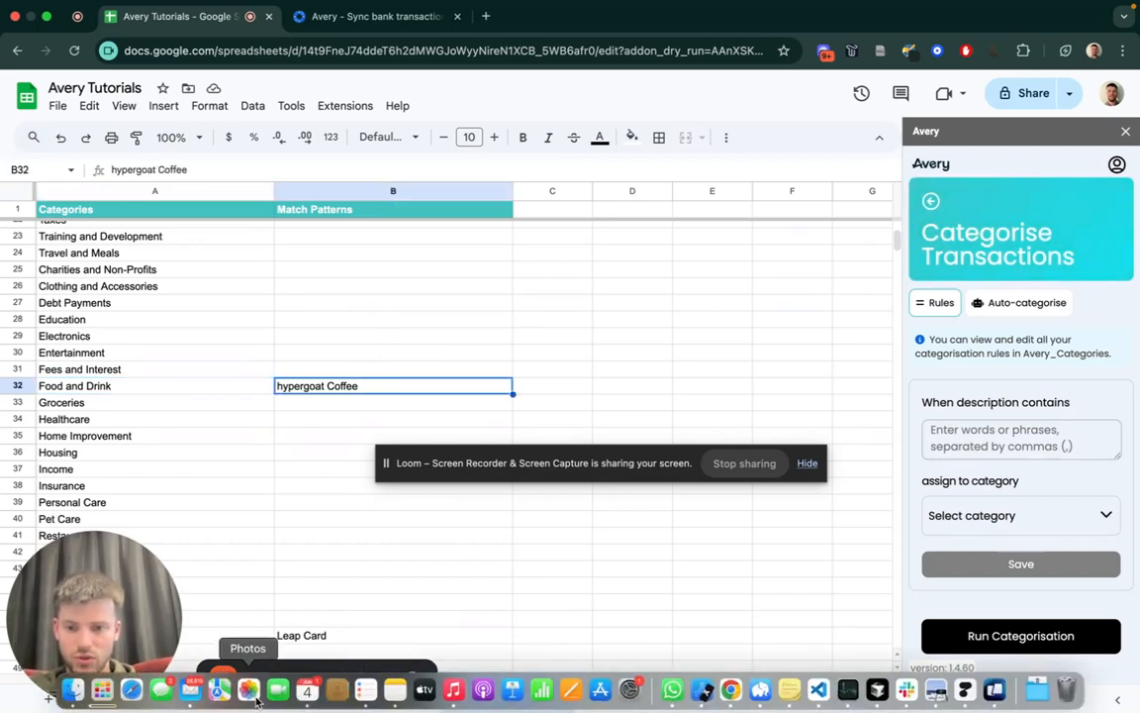
{"action": "mouse_move", "coordinate": [205, 670]}
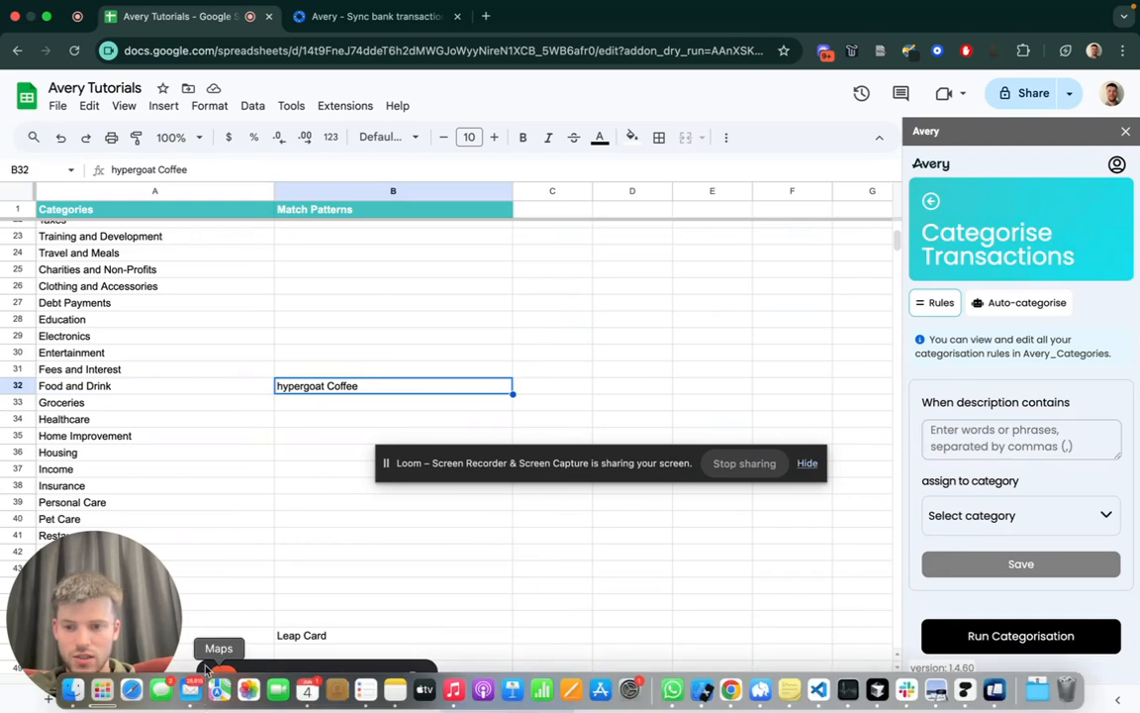
{"action": "double_click", "coordinate": [368, 384]}
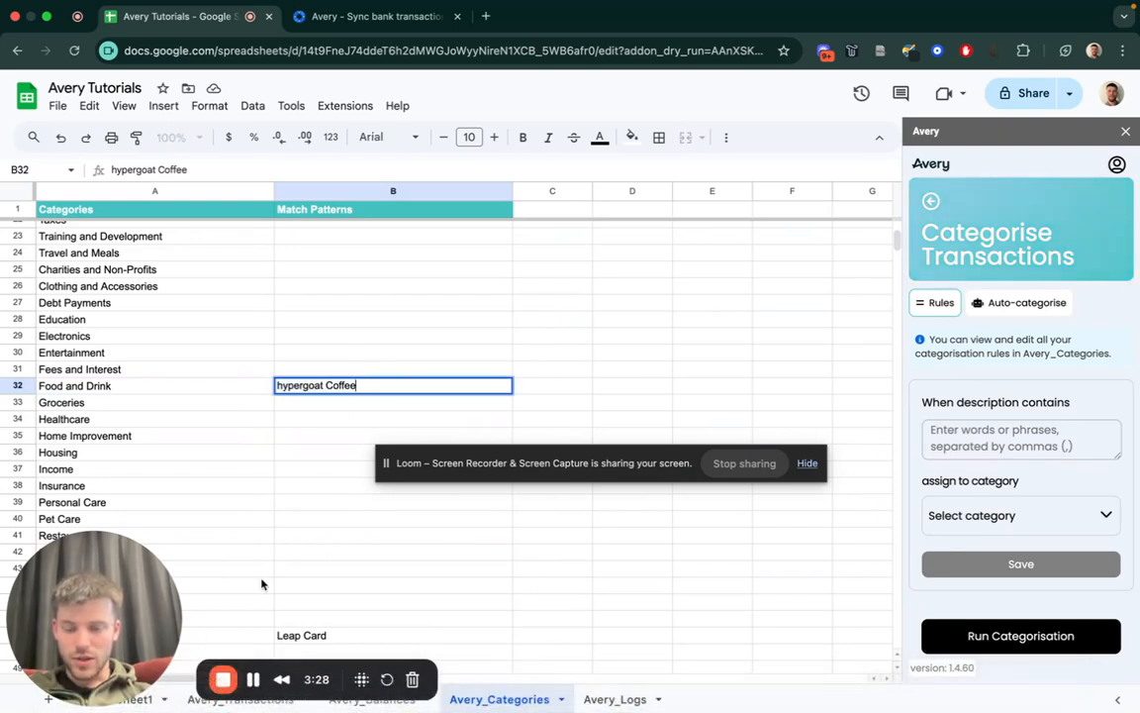
{"action": "left_click_drag", "start_coordinate": [346, 606], "coordinate": [844, 218]}
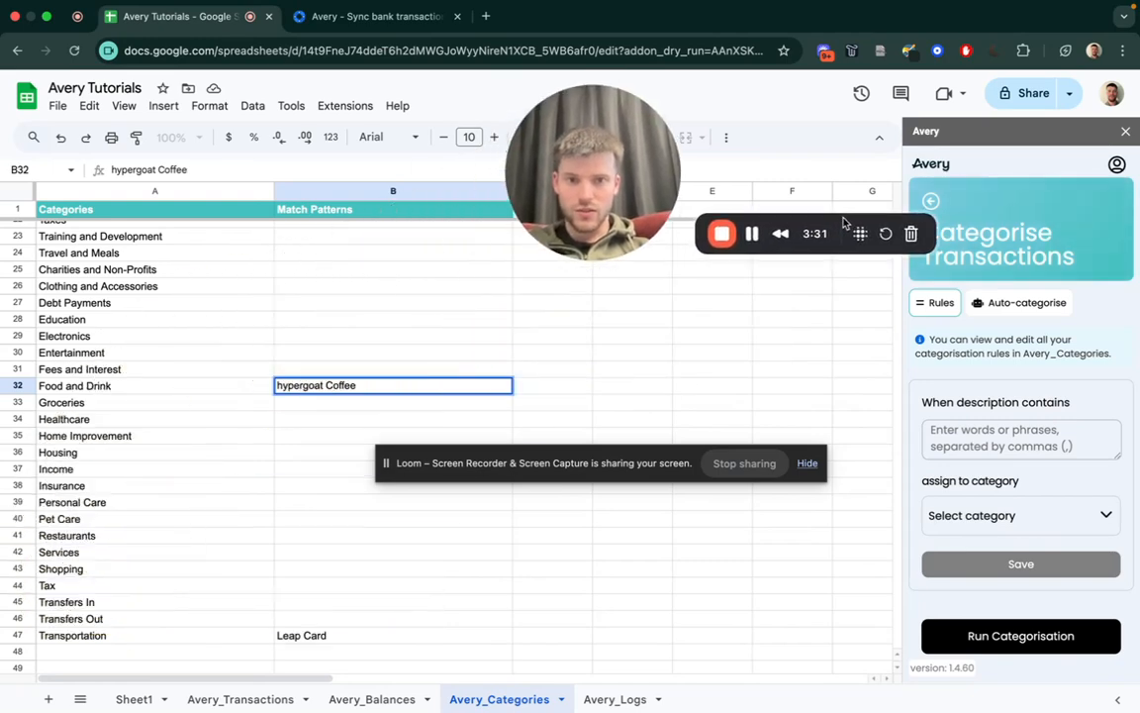
- Copy the text "Caffe Nero" from the description in row 8 of the Avery_Transactions sheet
{"action": "left_click", "coordinate": [243, 700]}
{"action": "scroll", "coordinate": [311, 480], "scroll_direction": "left", "scroll_amount": 5}
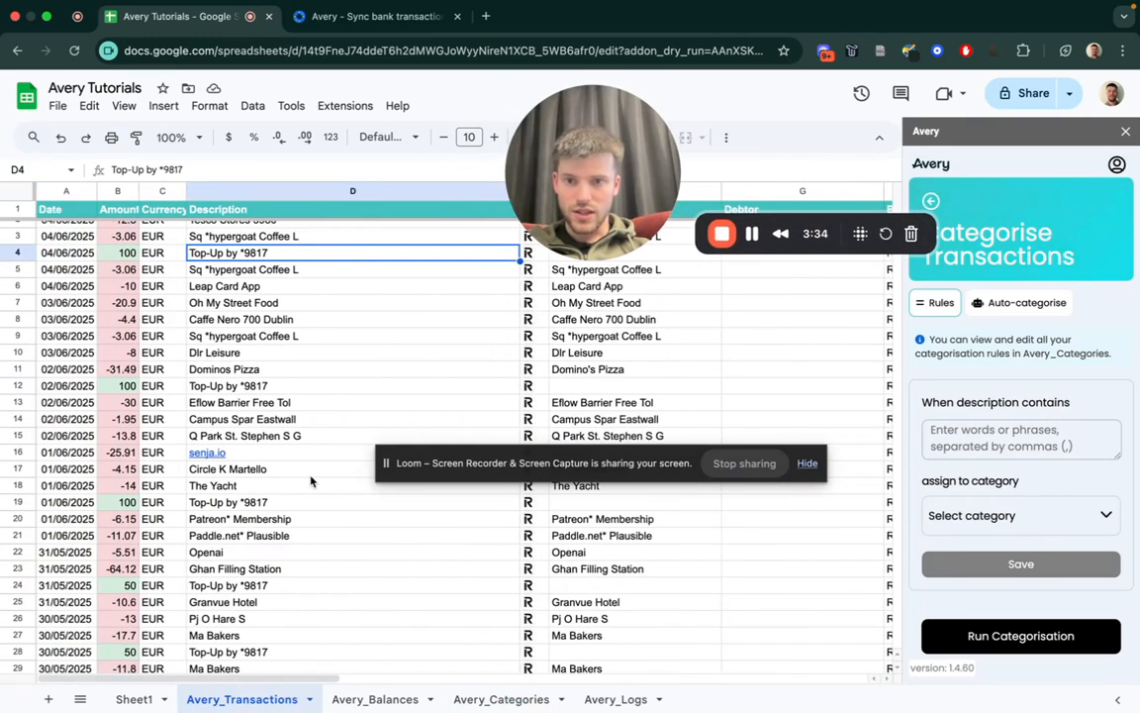
{"action": "left_click", "coordinate": [244, 320]}
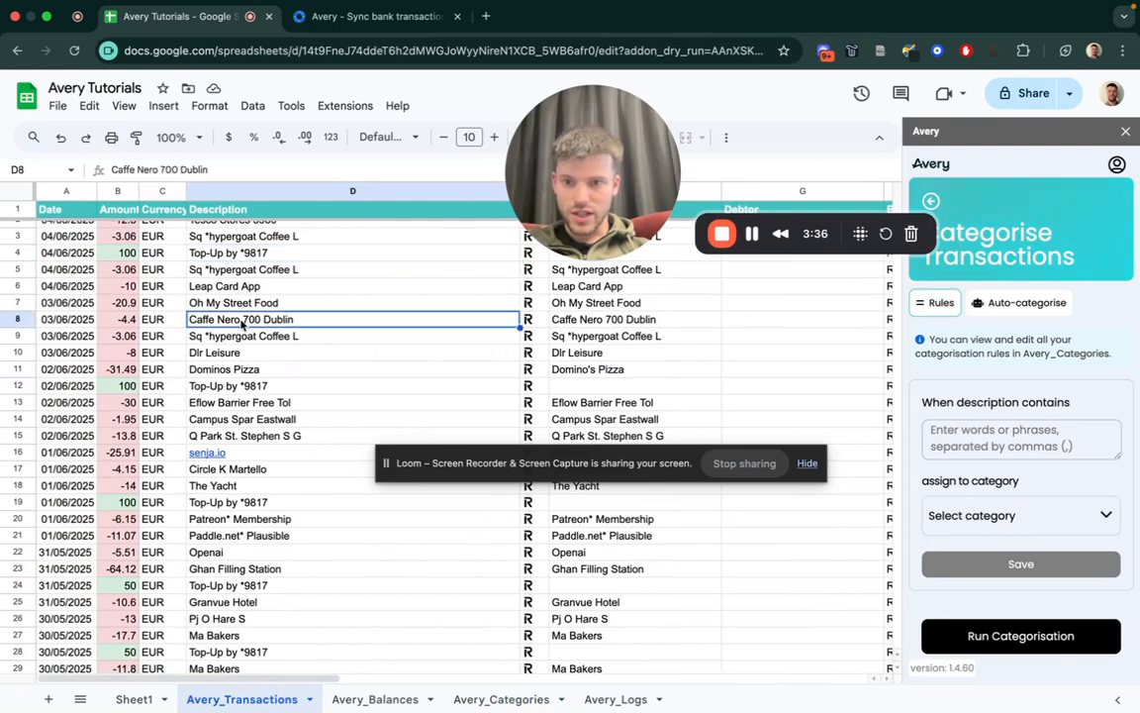
{"action": "double_click", "coordinate": [240, 319]}
{"action": "left_click_drag", "start_coordinate": [238, 319], "coordinate": [181, 319]}
{"action": "key", "text": "super+c"}
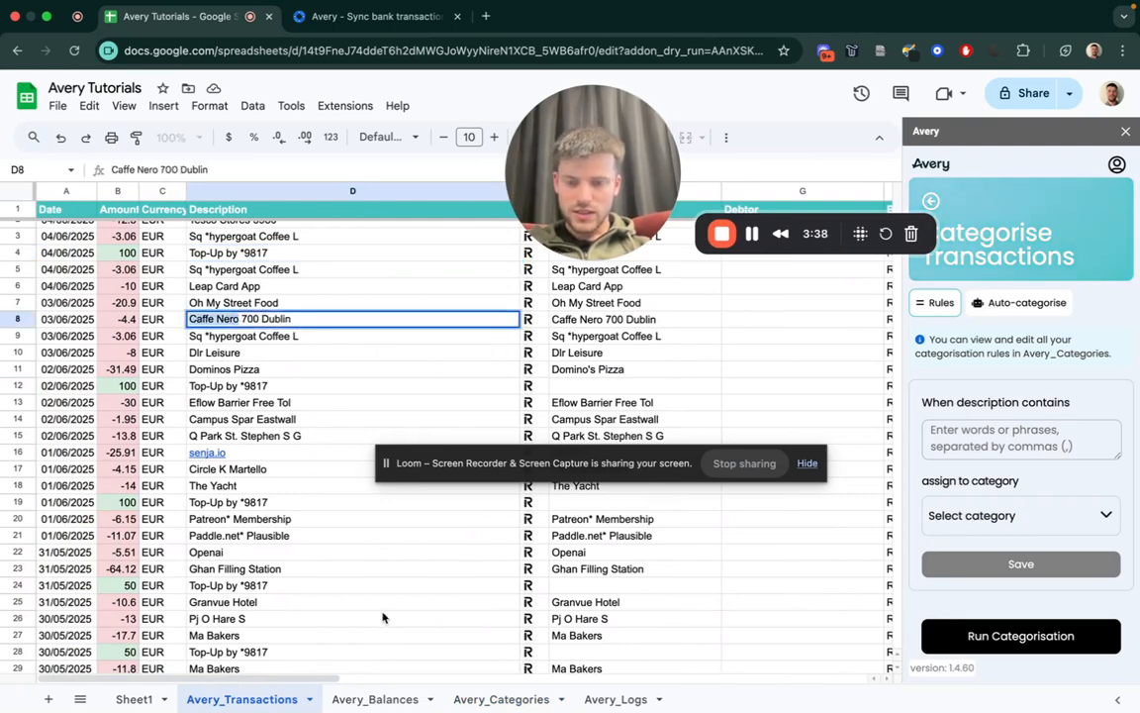
- Append ",Caffe Nero" to the Food and Drink match pattern in the Avery_Categories sheet
{"action": "left_click", "coordinate": [505, 699]}
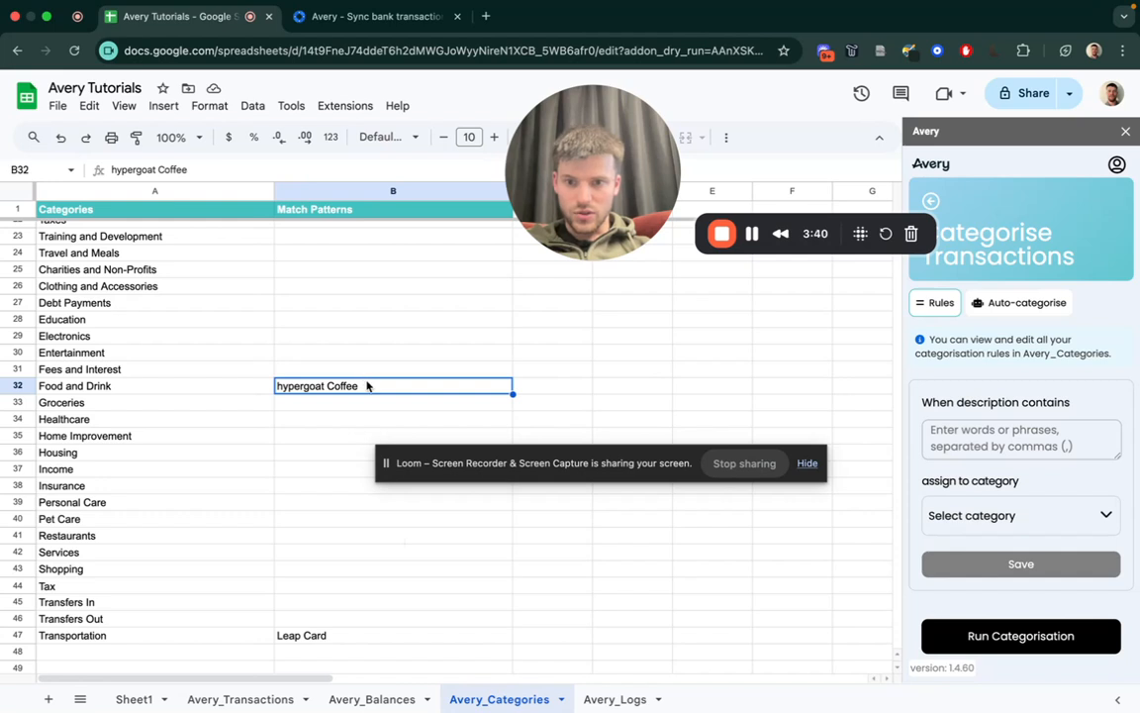
{"action": "double_click", "coordinate": [366, 386]}
{"action": "type", "text": ","}
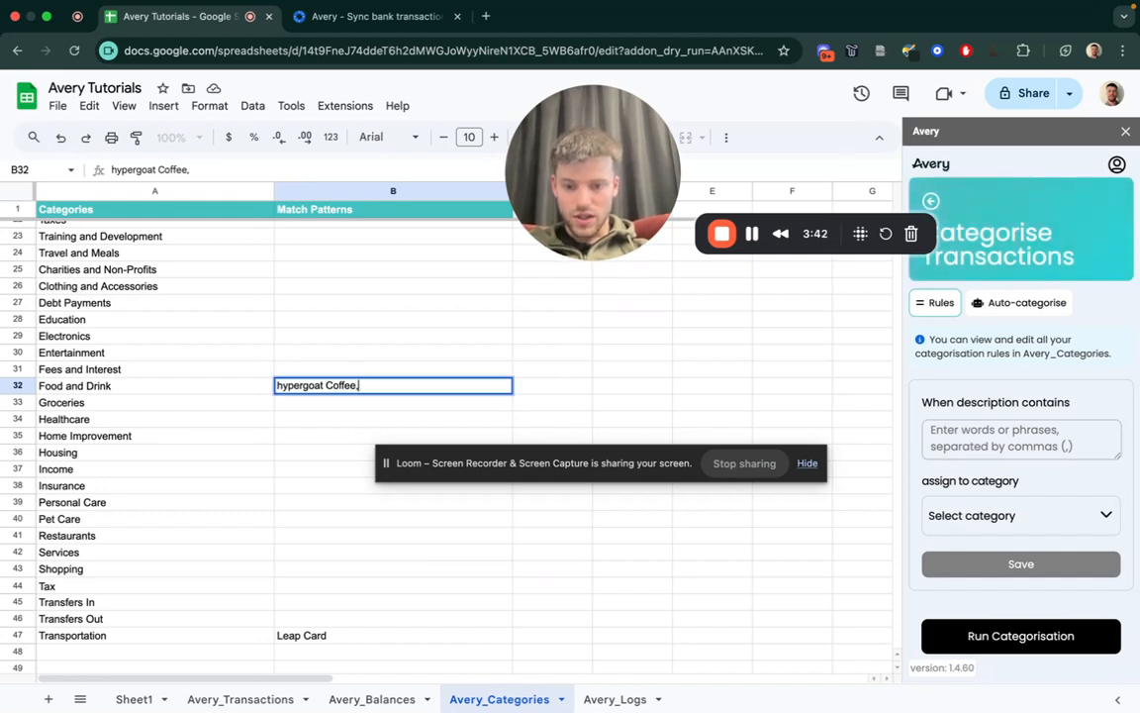
{"action": "key", "text": "super+v"}
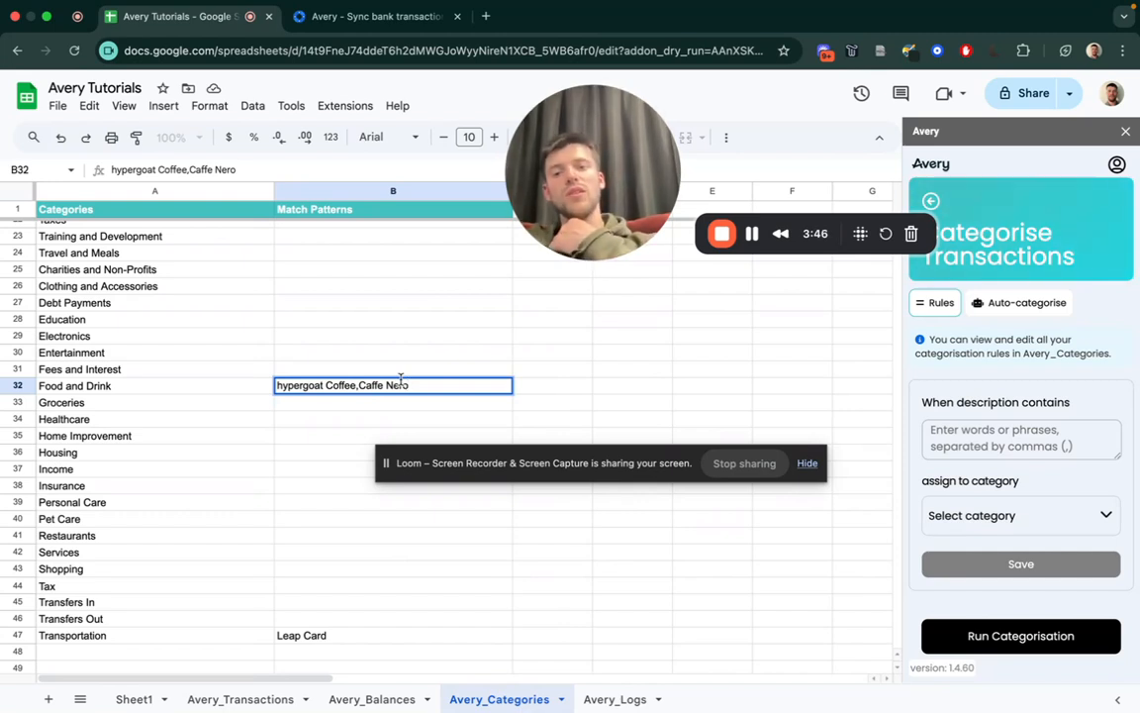
{"action": "left_click", "coordinate": [348, 422]}
{"action": "left_click", "coordinate": [329, 387]}
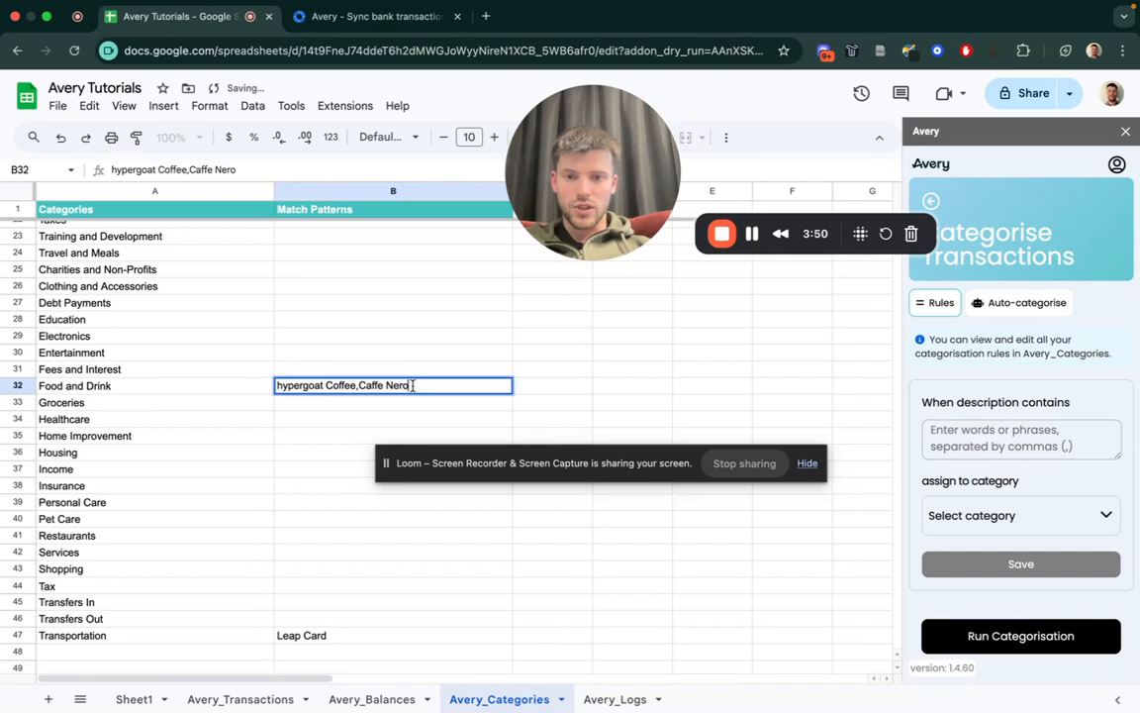
{"action": "left_click", "coordinate": [341, 453]}
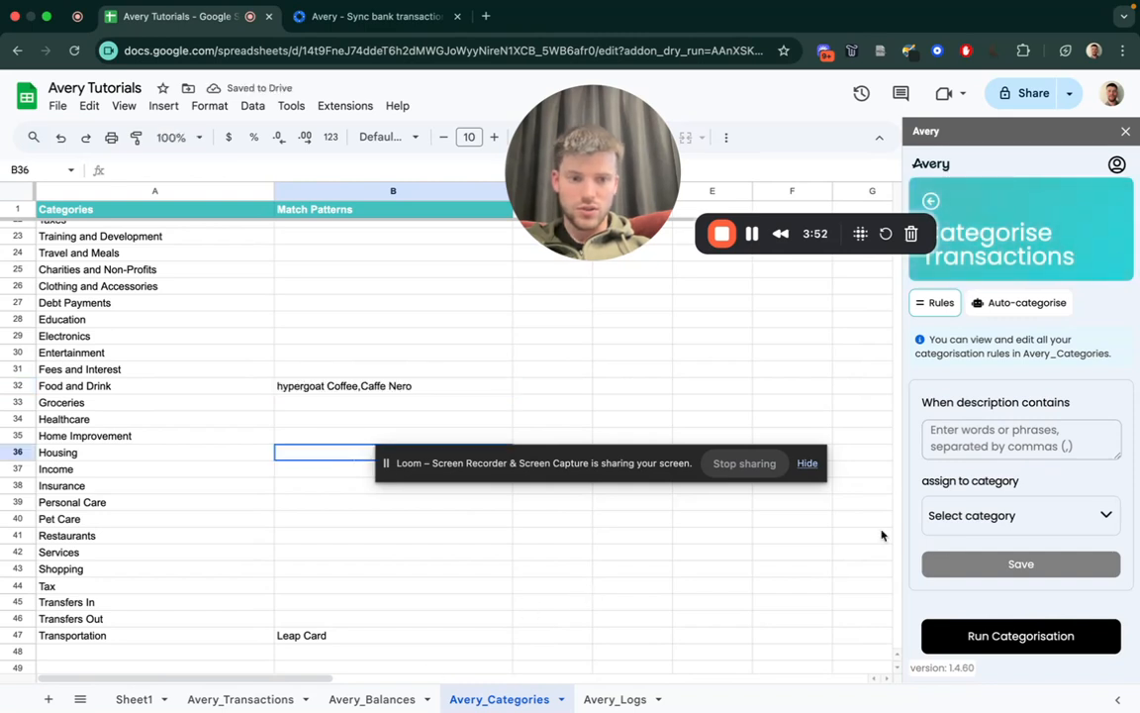
- Run the categorisation and check the categories assigned to the Caffe Nero and hypergoat Coffee transactions in rows 8 and 9 of Avery_Transactions
{"action": "left_click", "coordinate": [1000, 633]}
{"action": "left_click", "coordinate": [247, 699]}
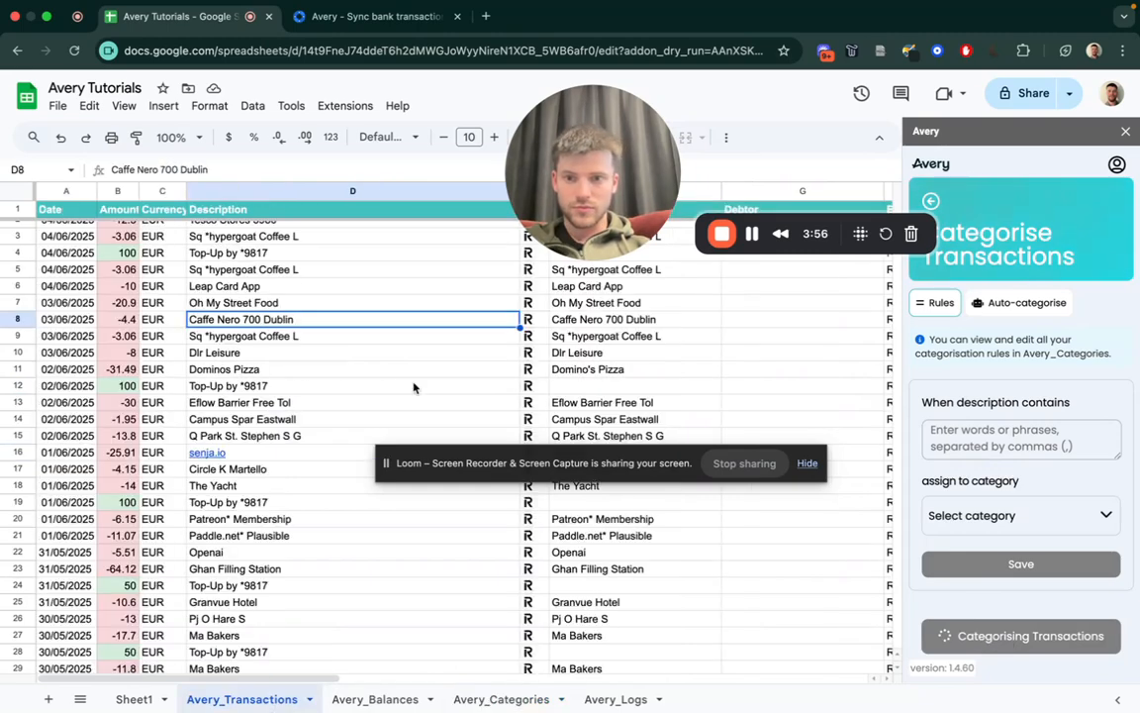
{"action": "scroll", "coordinate": [338, 357], "scroll_direction": "right", "scroll_amount": 8}
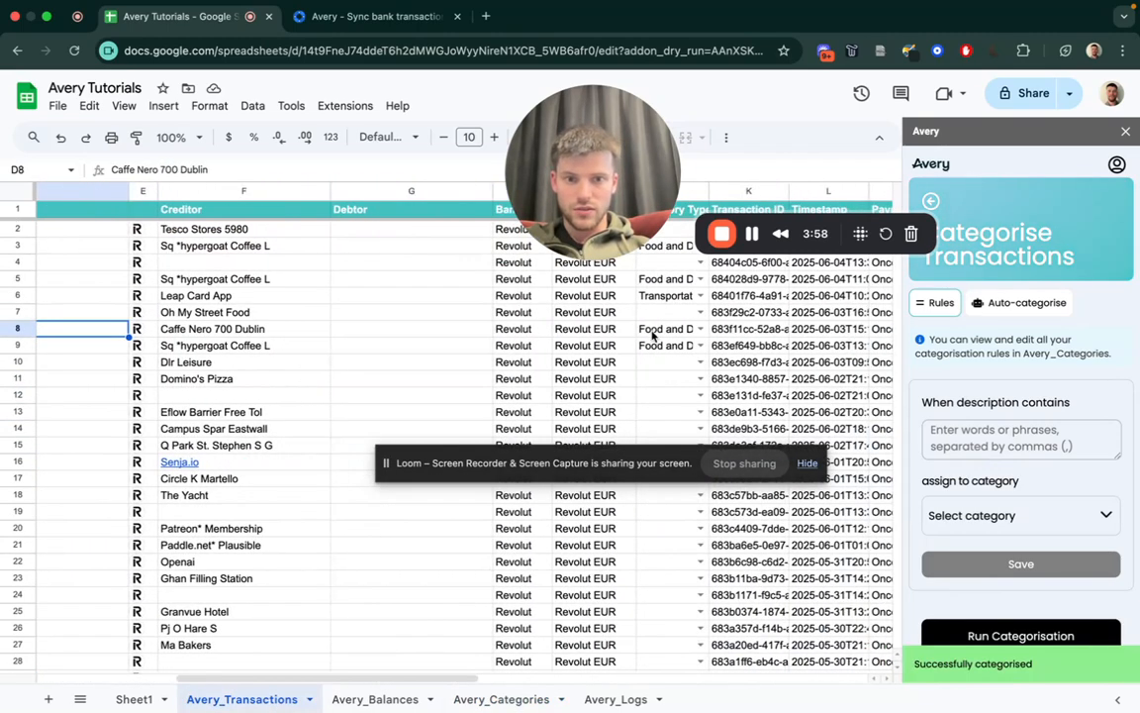
{"action": "left_click", "coordinate": [658, 331]}
{"action": "left_click", "coordinate": [658, 346]}
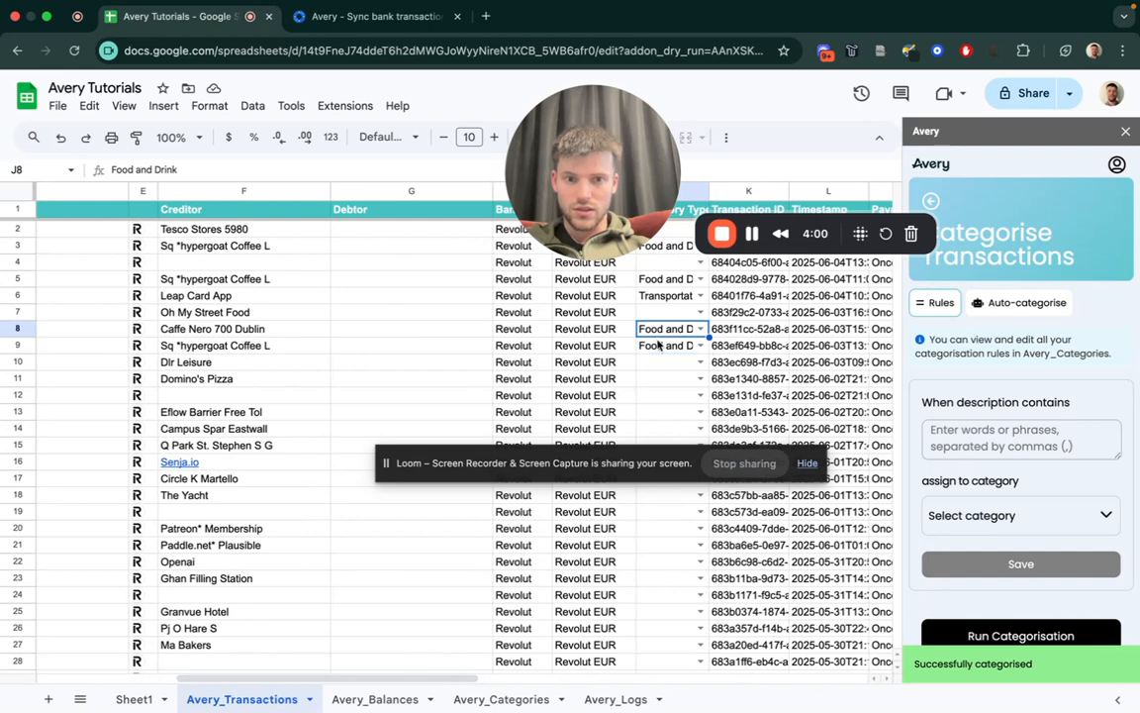
{"action": "left_click", "coordinate": [247, 329]}
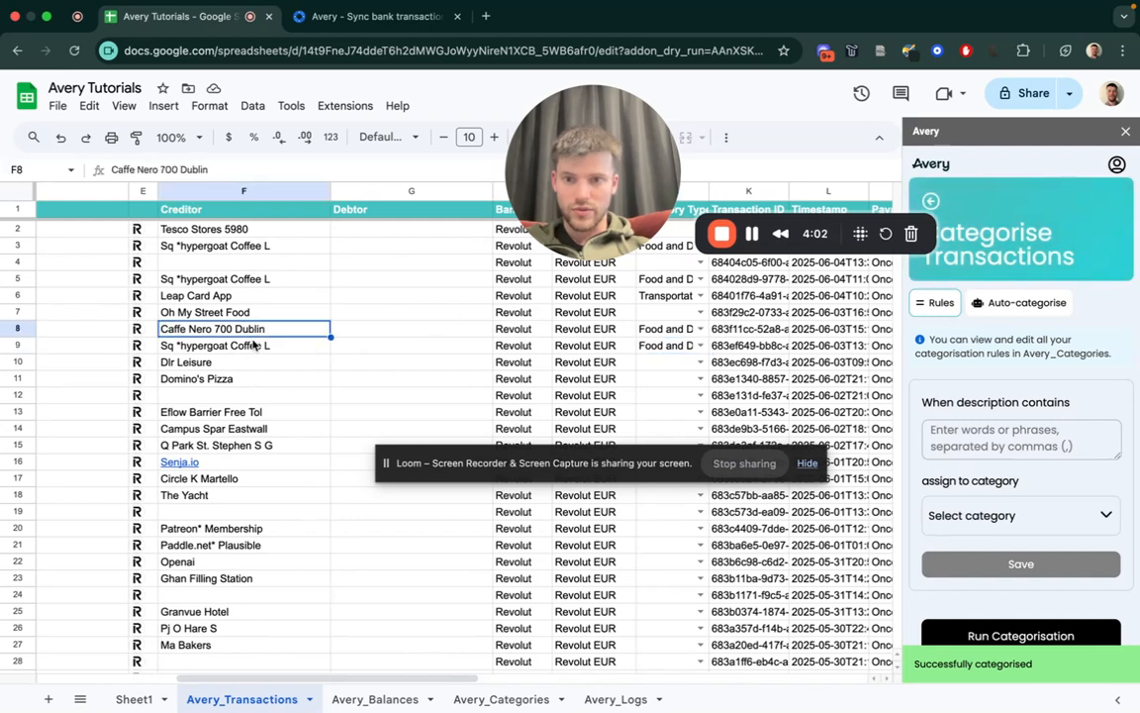
{"action": "left_click", "coordinate": [253, 346]}
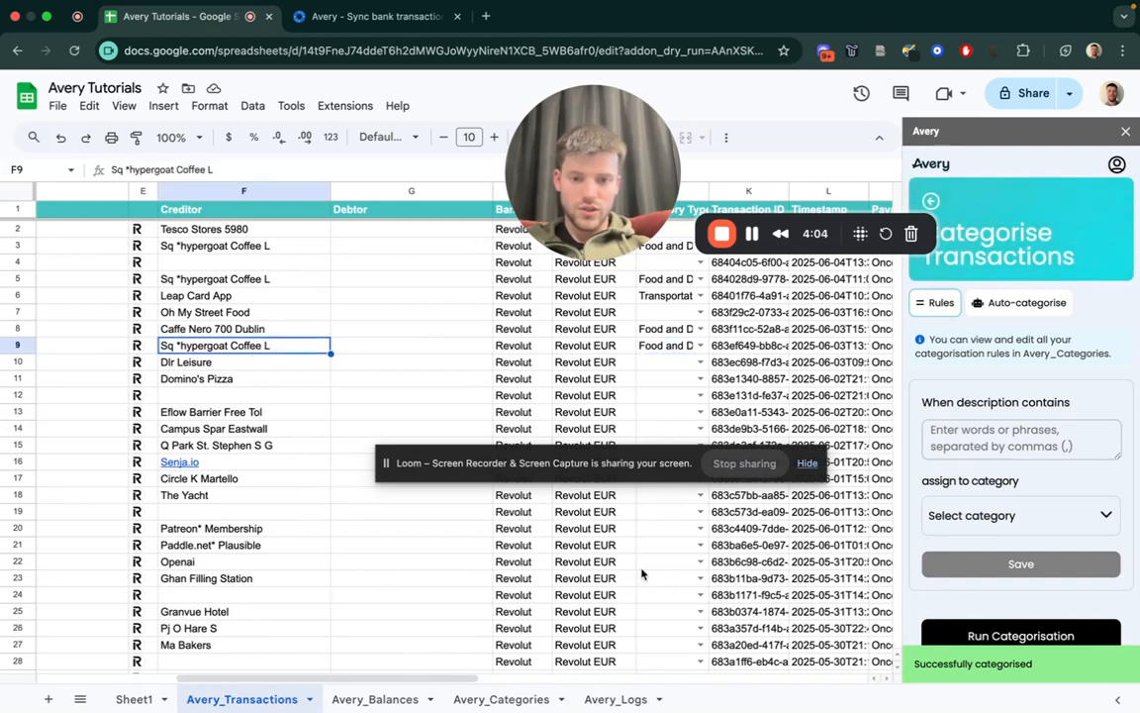
- Open the Food and Drink match pattern in the Avery_Categories sheet for editing
{"action": "left_click", "coordinate": [501, 698]}
{"action": "left_click", "coordinate": [357, 387]}
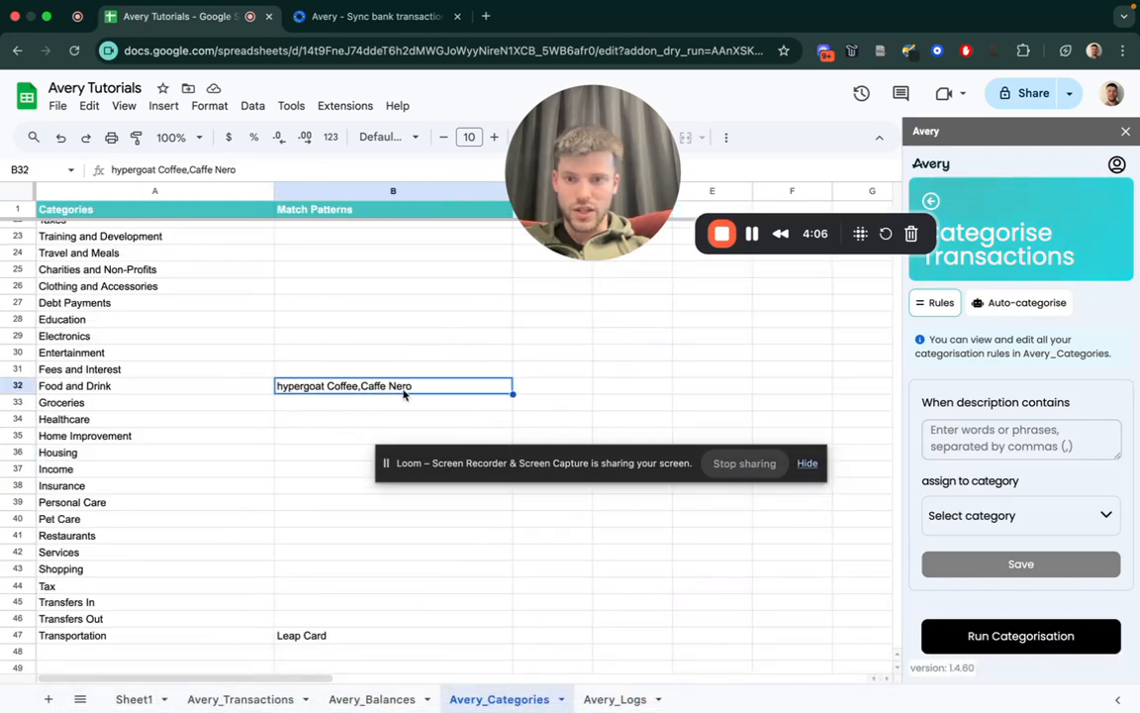
{"action": "double_click", "coordinate": [455, 385]}
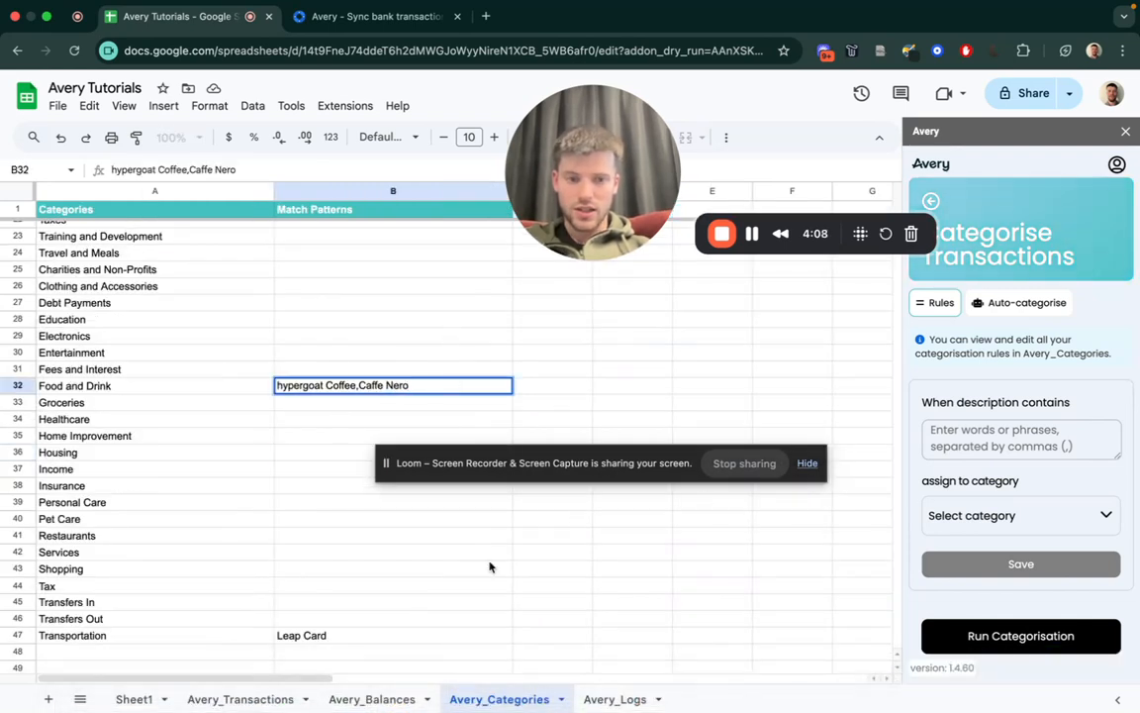